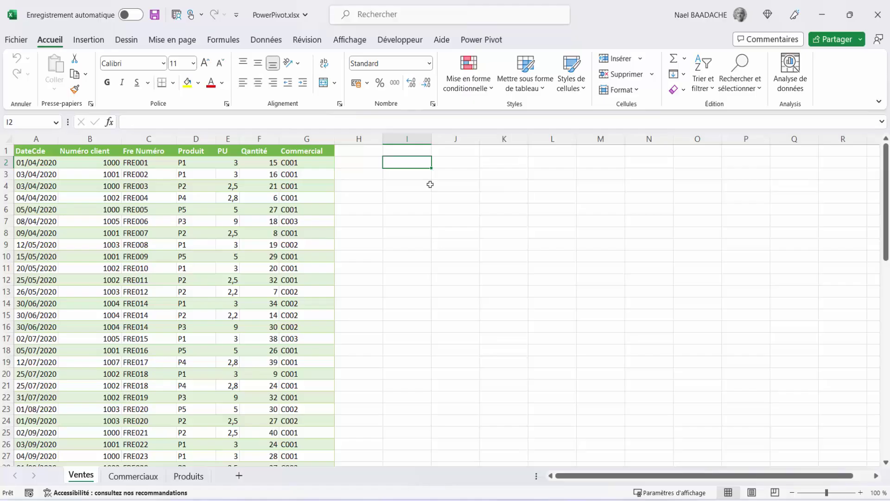
Select column I from I2 down to the sheet's last row, 1048576.
key(ctrl+shift+Down)
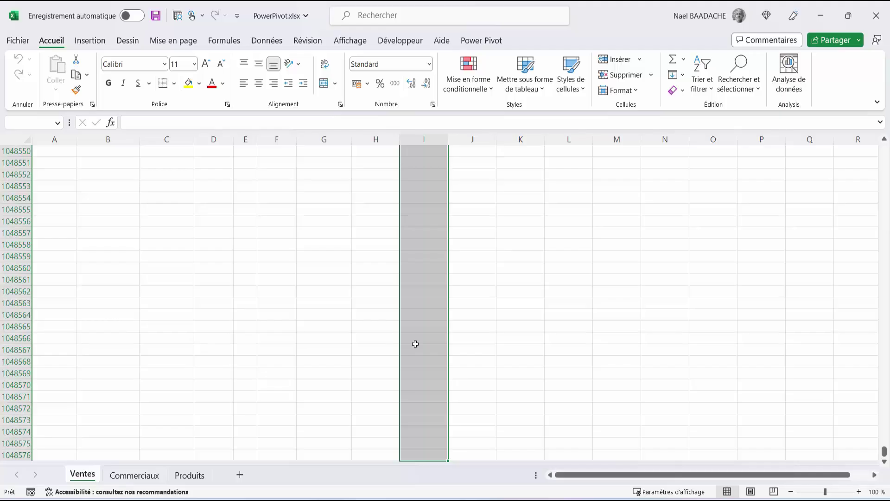
Clear the column selection and jump back to cell A1 of the Ventes sheet.
click(383, 263)
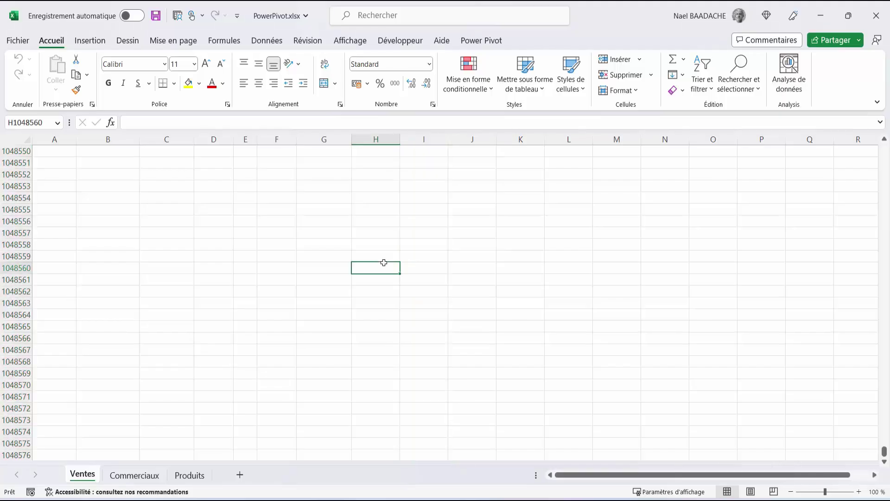
key(ctrl+Home)
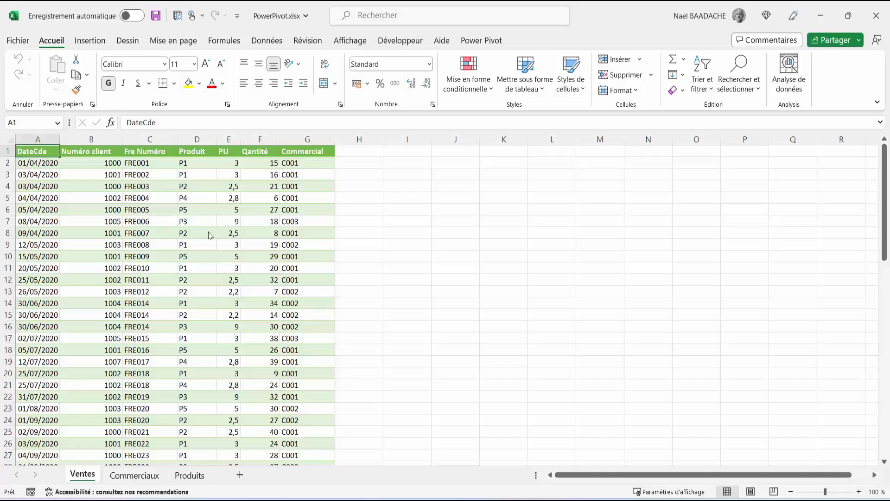
click(180, 231)
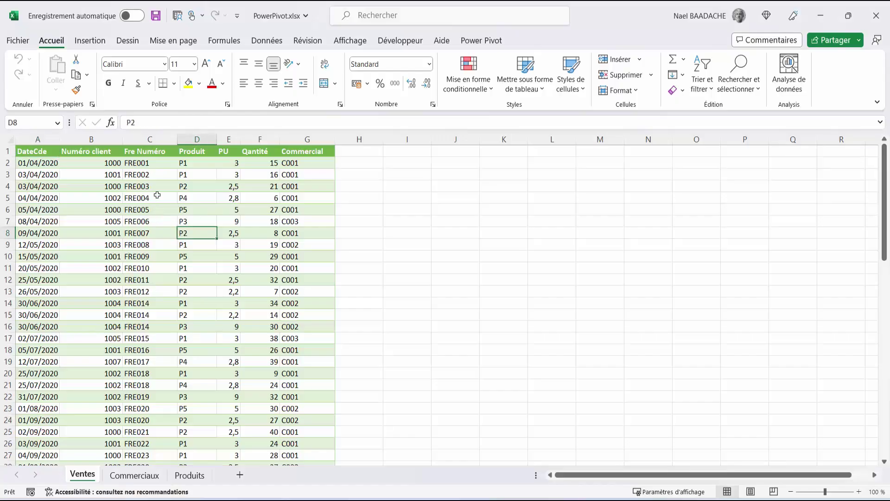
click(63, 170)
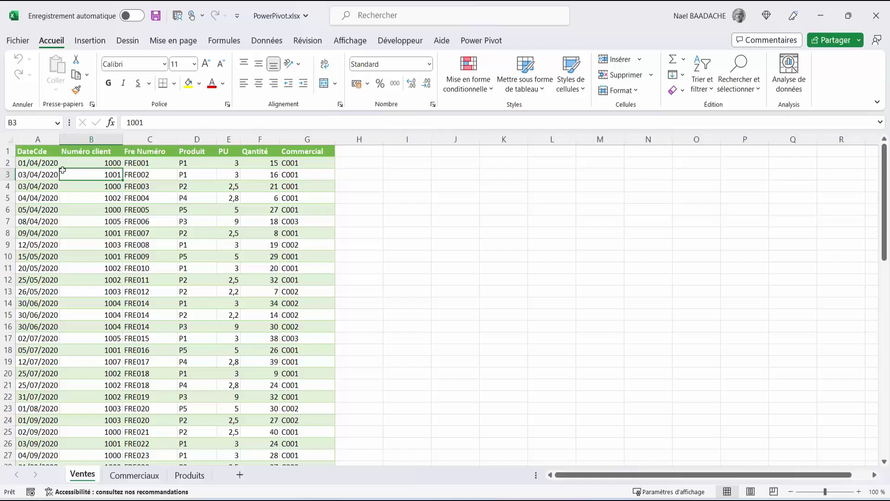
key(ctrl+shift+Down)
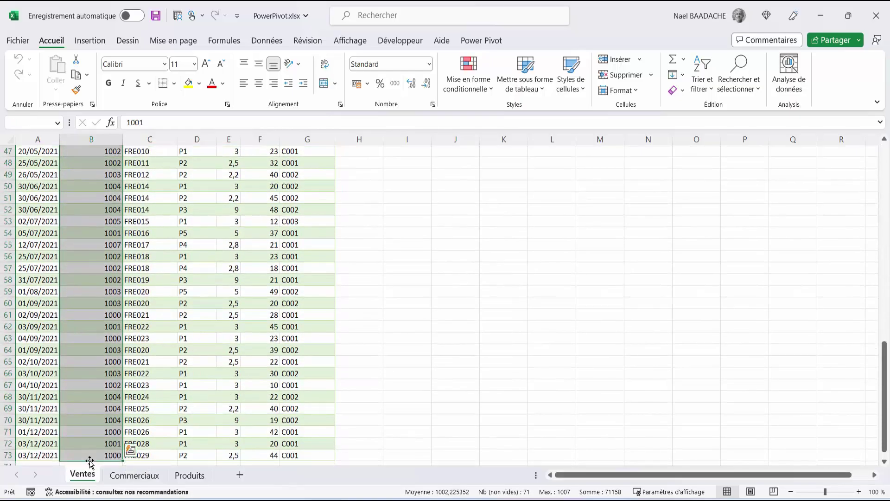
scroll(91, 459, up, 15)
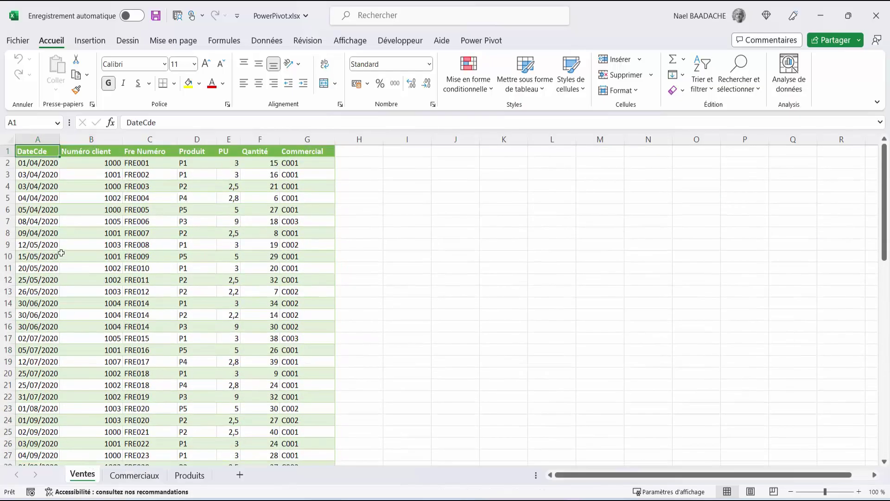
click(61, 253)
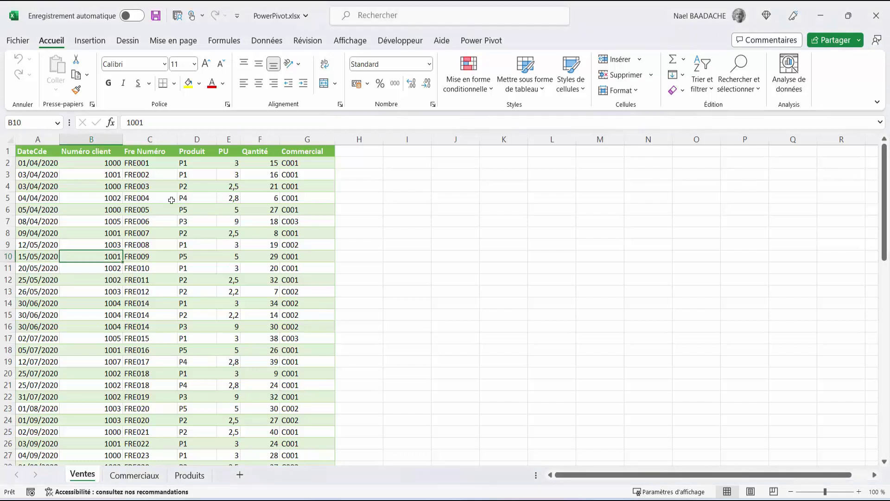
click(234, 162)
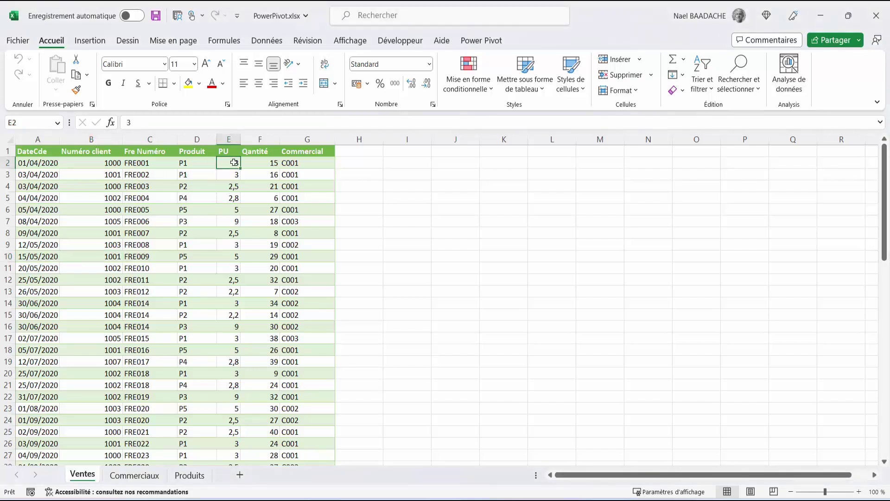
click(265, 163)
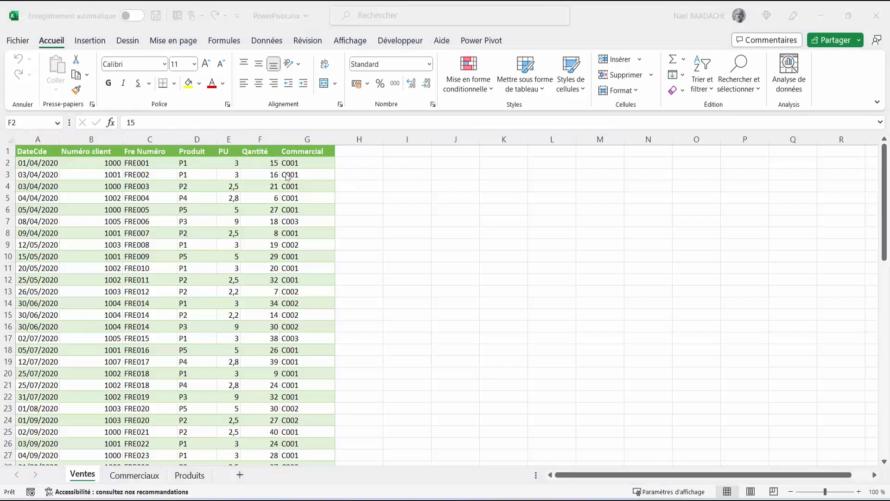
click(298, 162)
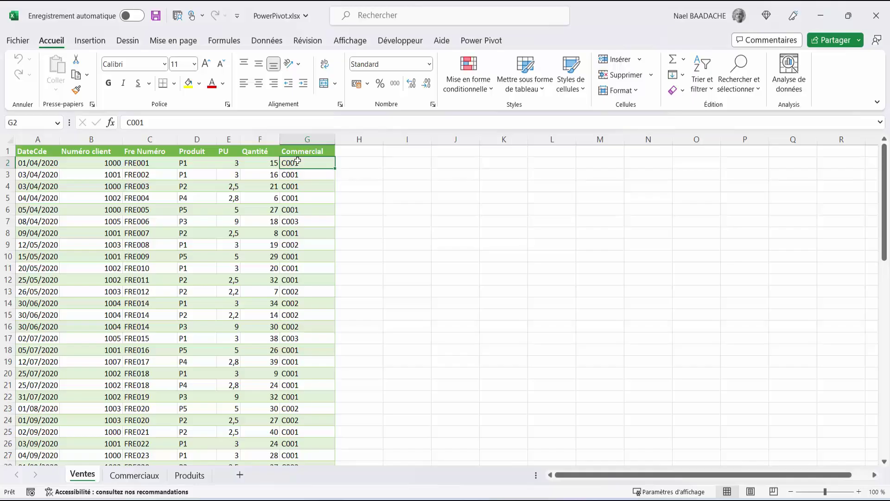
click(134, 476)
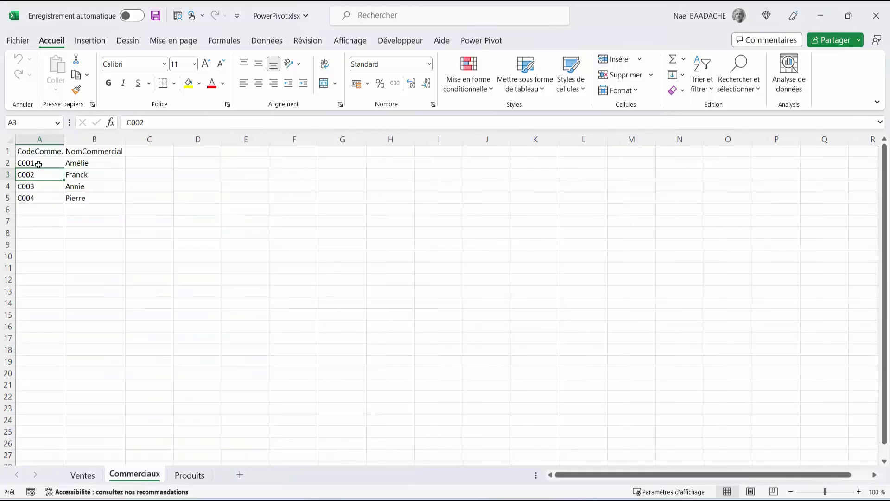
click(86, 161)
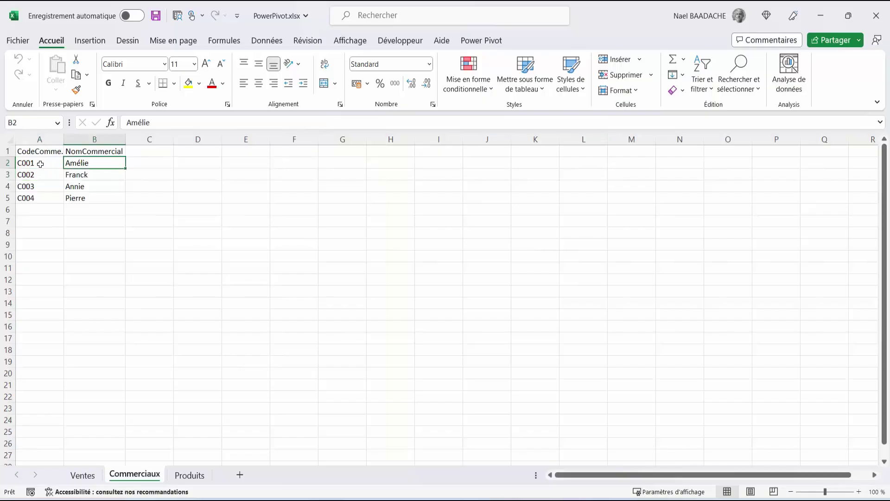
click(39, 164)
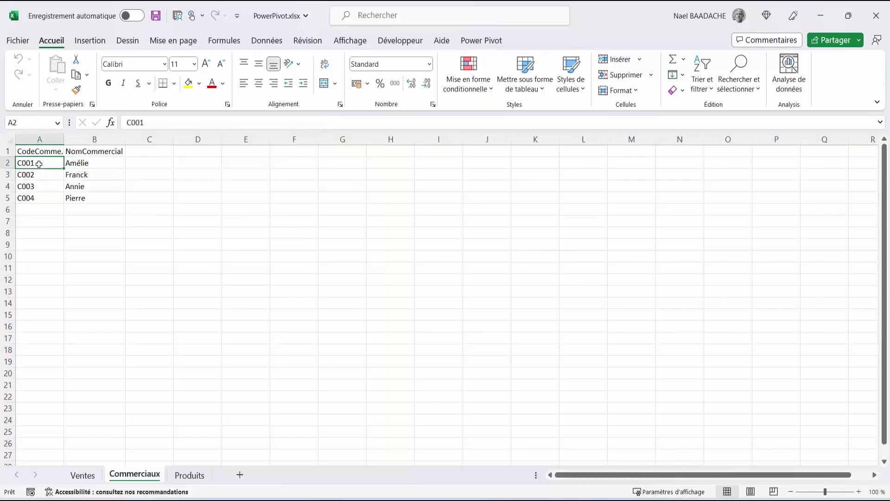
click(83, 475)
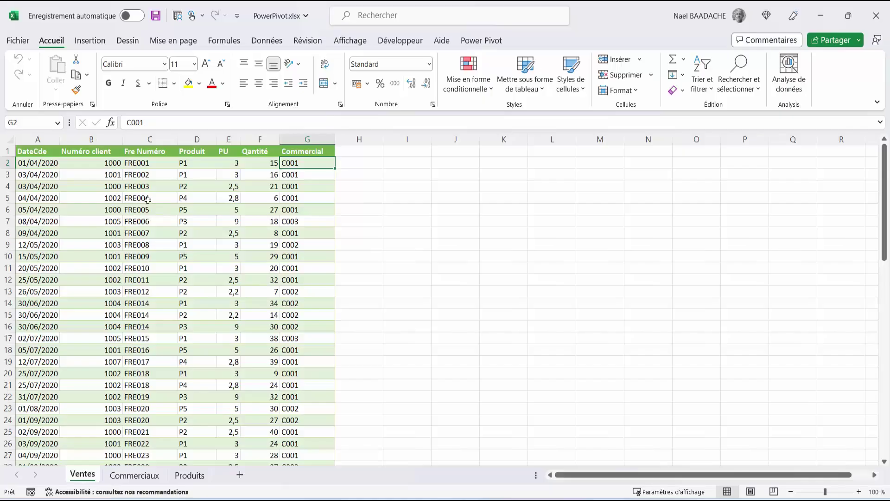
click(196, 161)
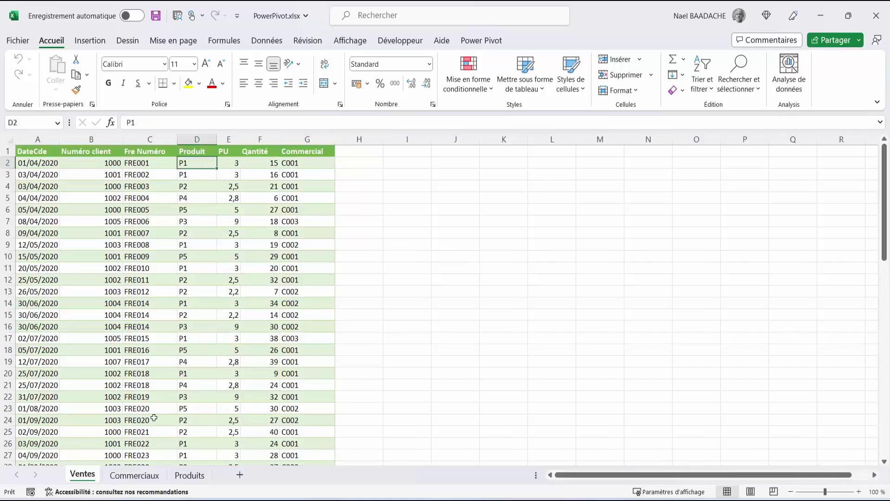
click(194, 478)
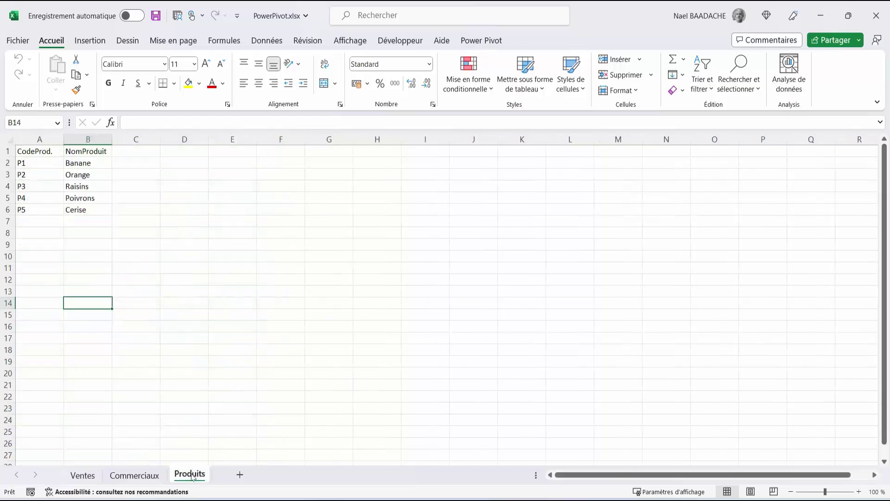
click(27, 164)
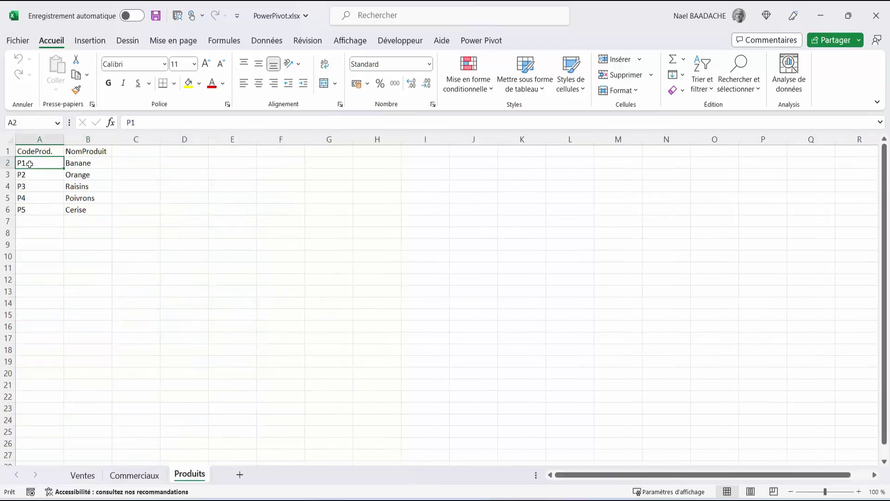
click(26, 175)
click(85, 163)
click(85, 186)
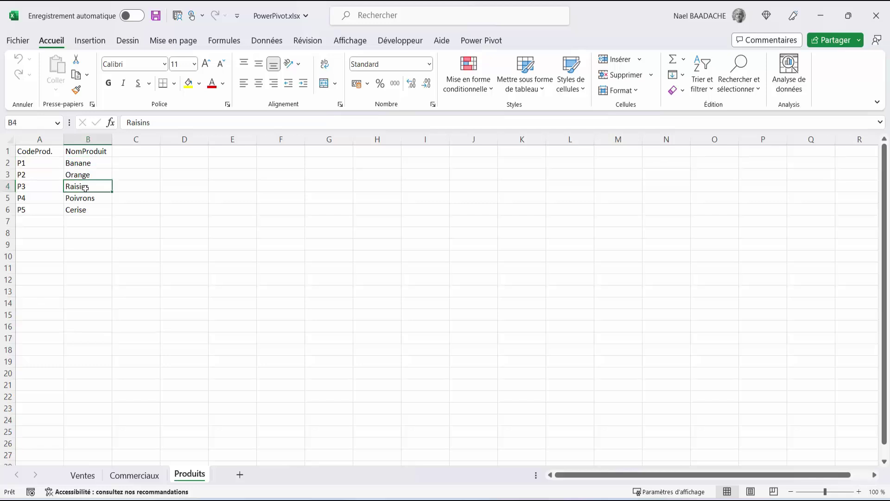
click(86, 186)
click(83, 474)
click(137, 475)
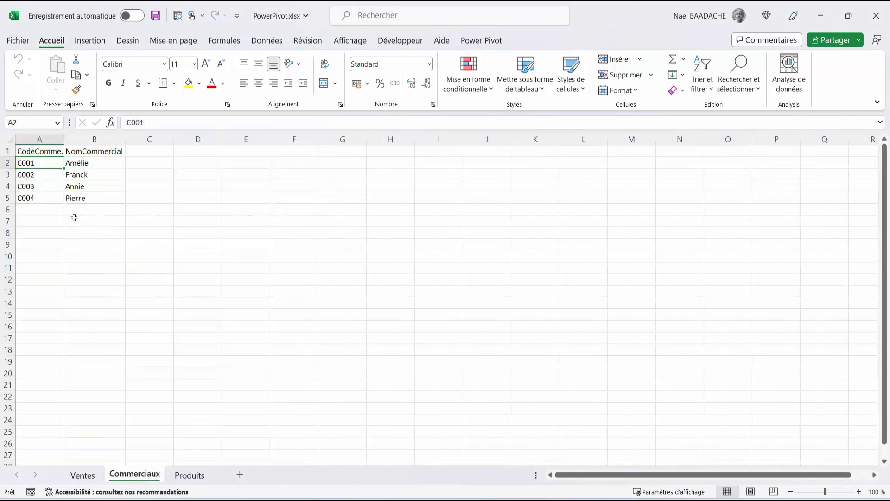
click(68, 196)
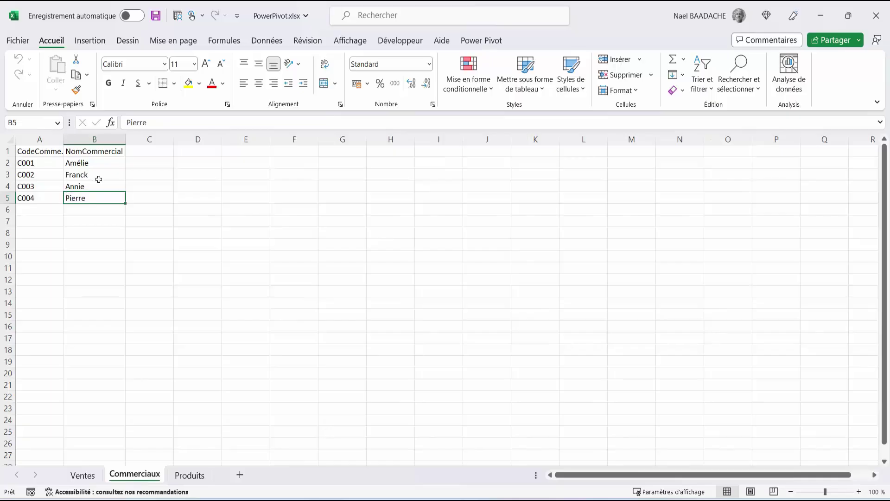
click(83, 475)
click(115, 209)
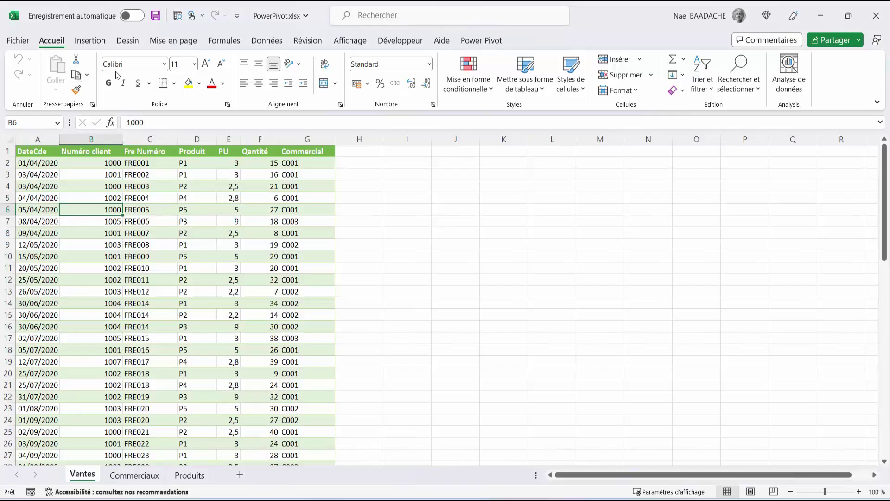
Convert the sales range A1:G73 into an Excel table with headers.
click(164, 208)
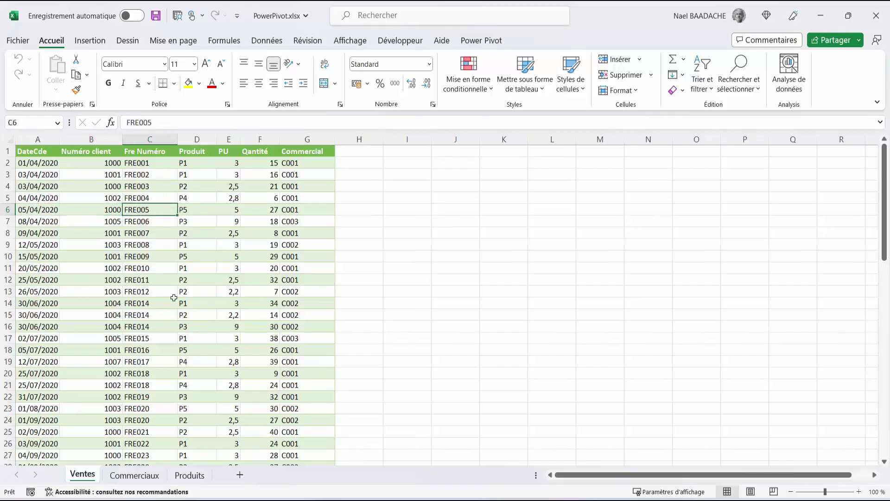
click(97, 42)
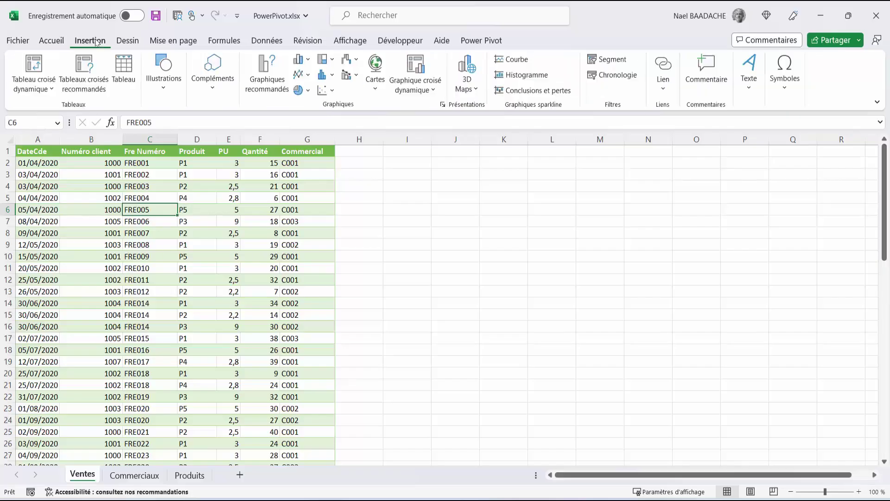
click(123, 72)
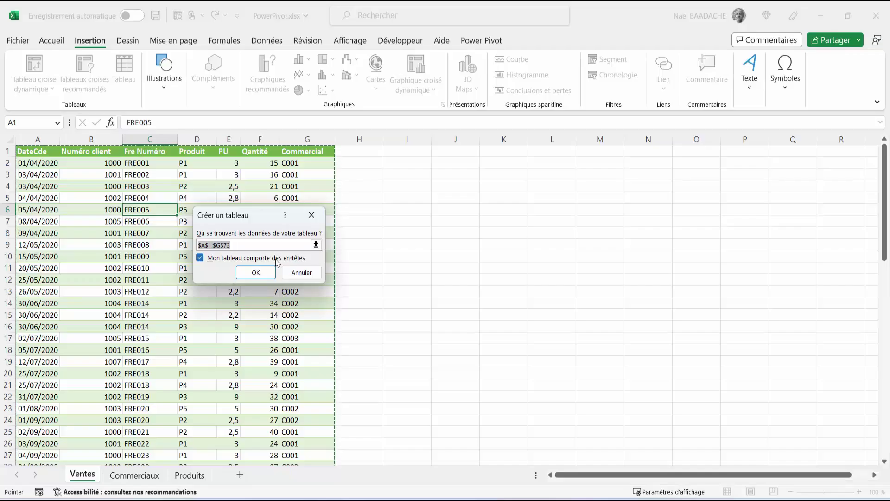
click(255, 273)
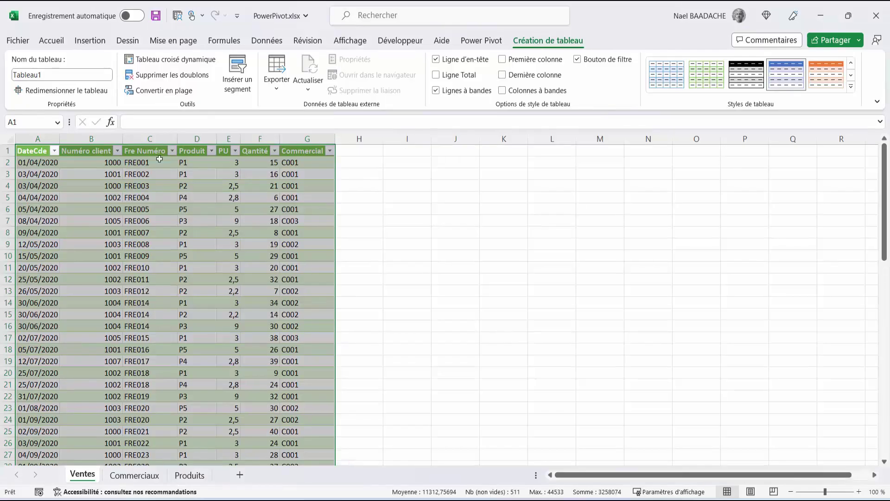
Name the sales table Ventes and select a cell in the Commerciaux salesperson list.
click(65, 78)
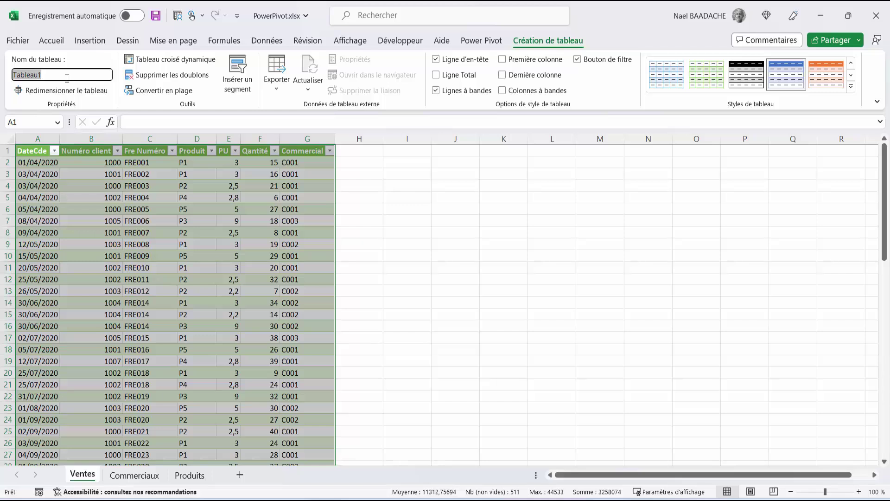
text(Ventes)
key(Return)
click(139, 476)
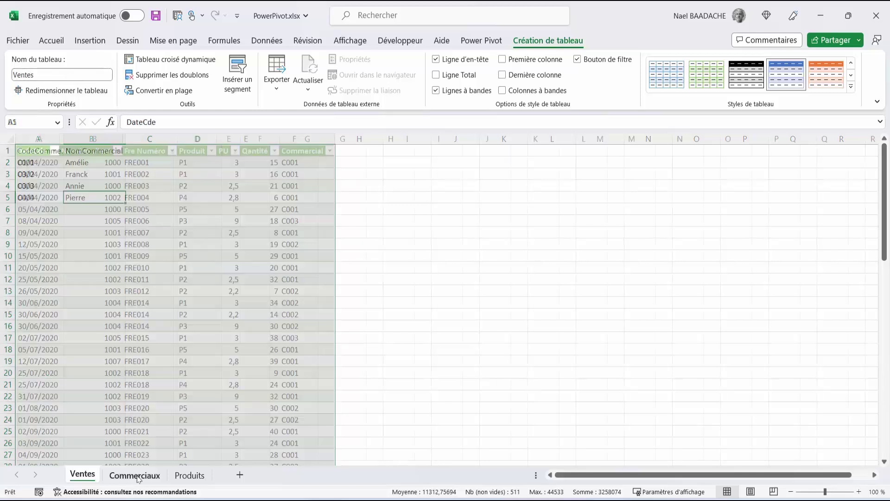
click(66, 166)
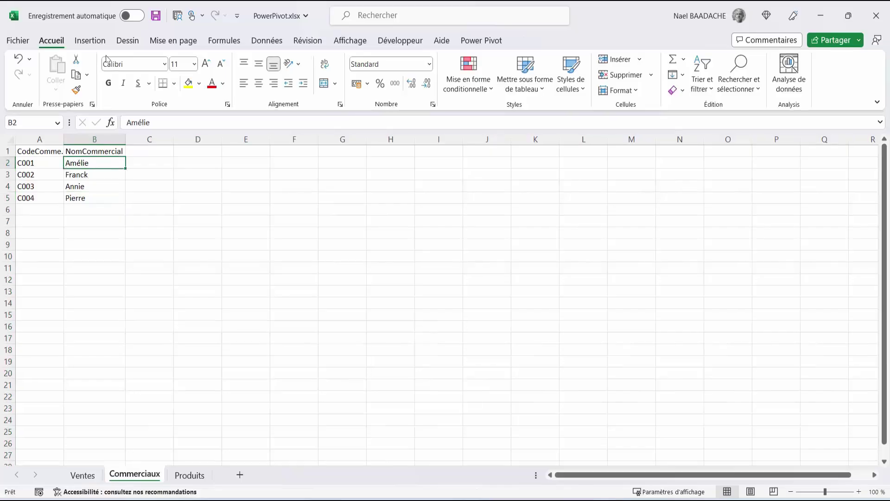
Turn the salesperson list A1:B5 into a table with headers.
click(90, 41)
click(125, 67)
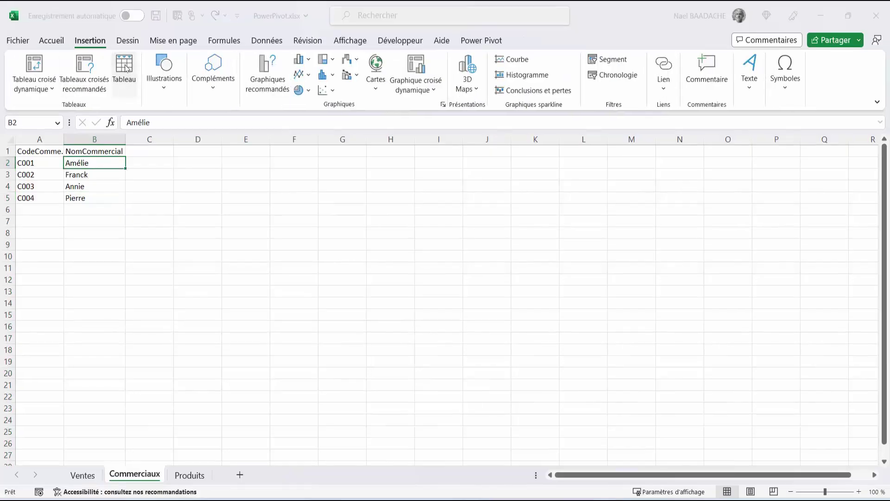
click(194, 259)
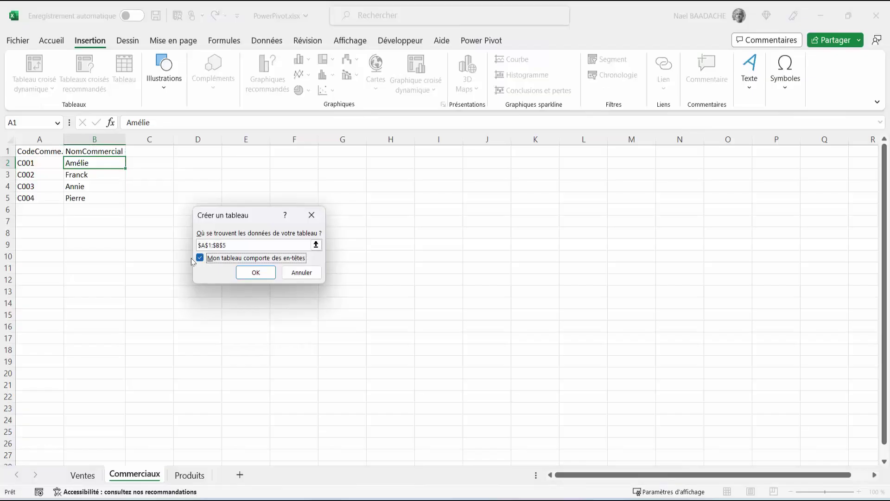
click(258, 273)
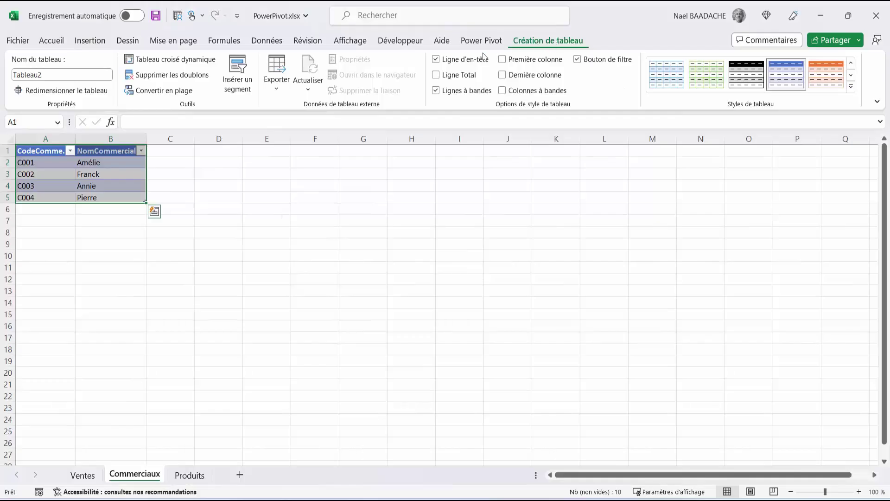
Name the salesperson table Commerciaux and move to the Produits sheet.
click(63, 73)
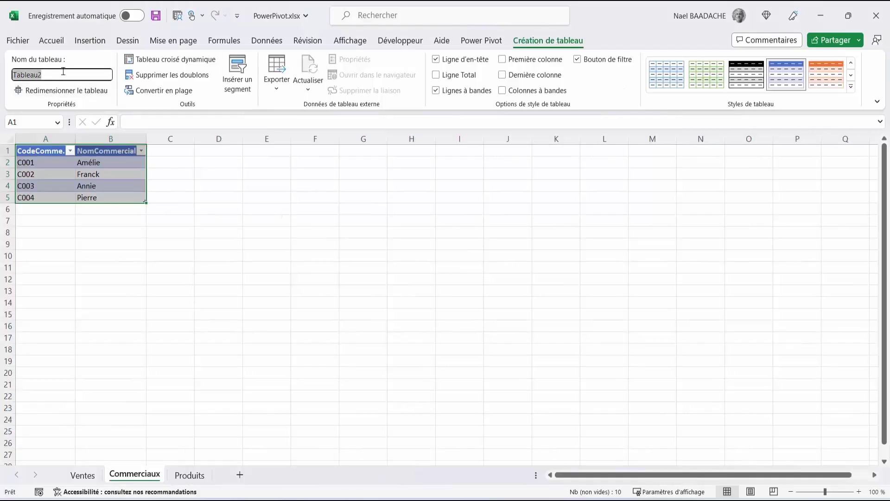
text(Commerciaux)
key(Return)
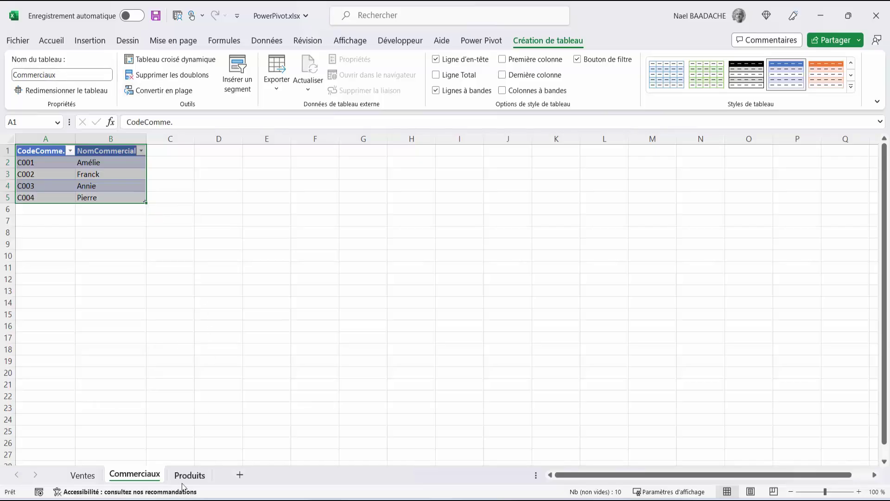
click(193, 479)
Convert the product list A1:B6 into a table with headers CodeProd. and NomProduit.
click(39, 175)
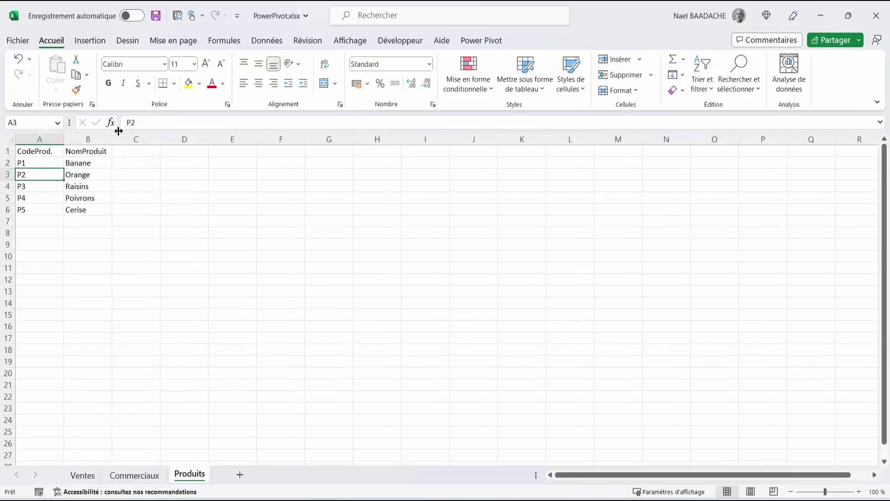
click(90, 40)
click(124, 70)
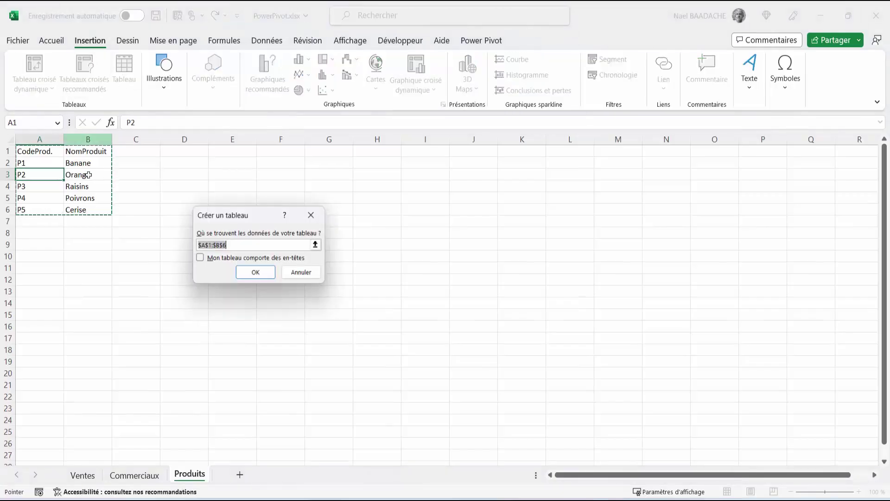
click(212, 258)
click(259, 274)
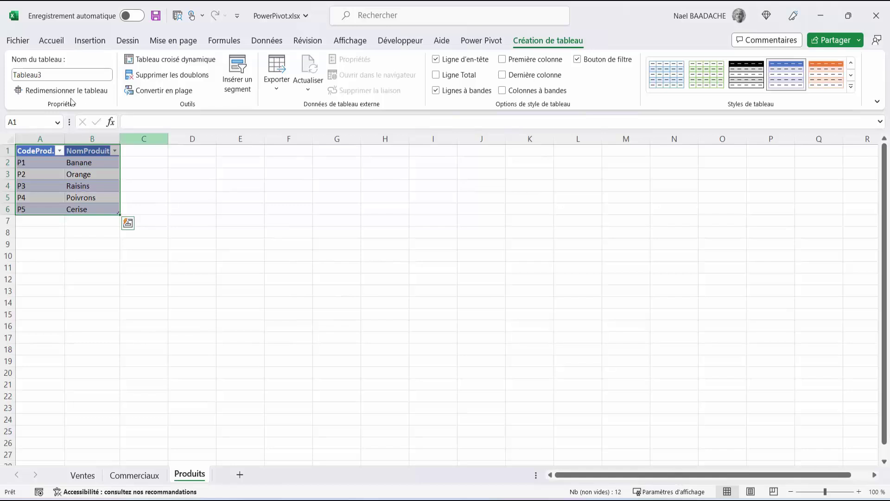
Name the product table Produits.
click(62, 73)
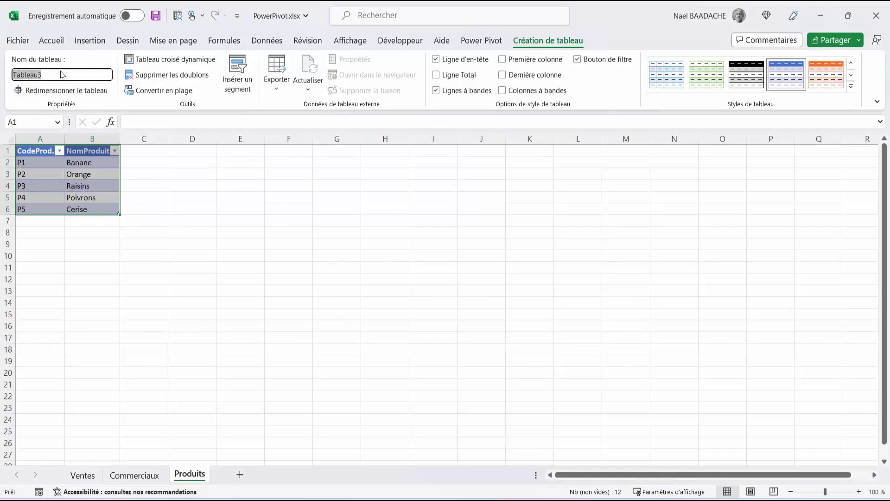
text(Produits)
key(Return)
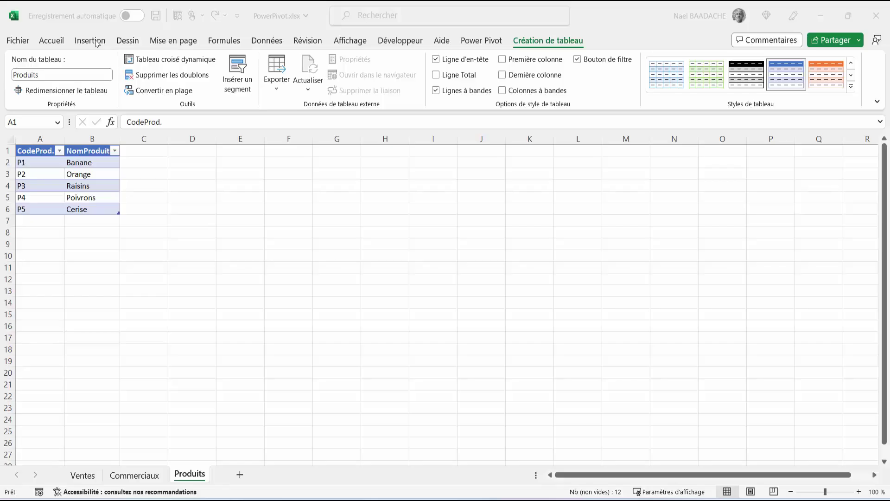
click(256, 41)
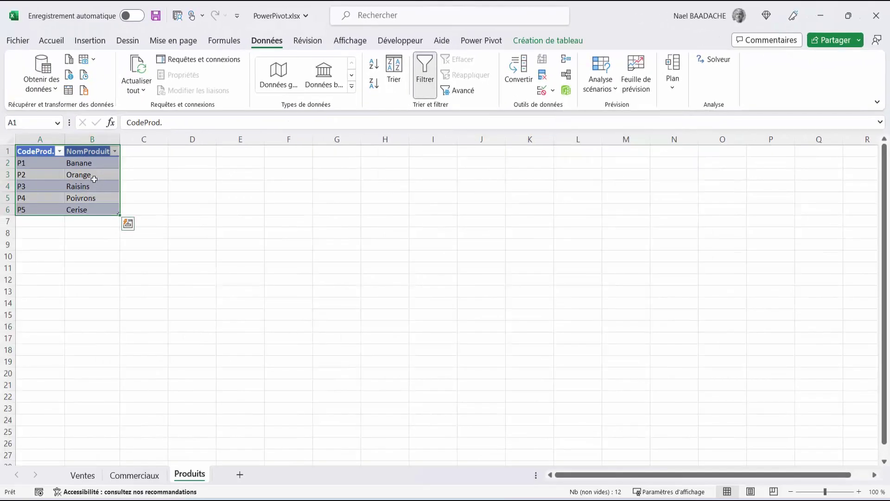
click(93, 176)
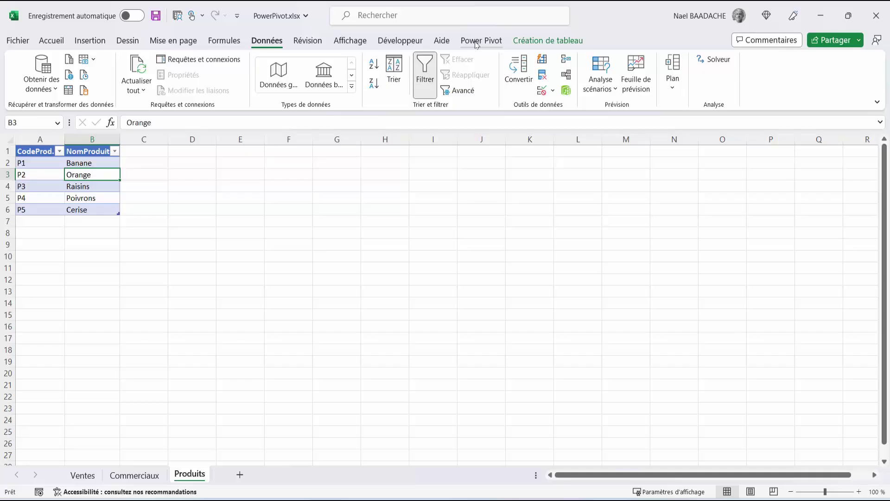
click(25, 45)
click(27, 476)
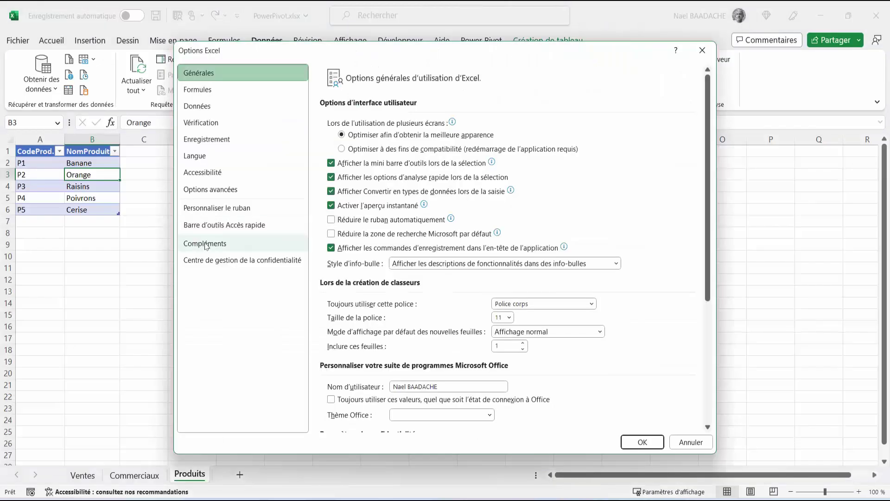
click(263, 247)
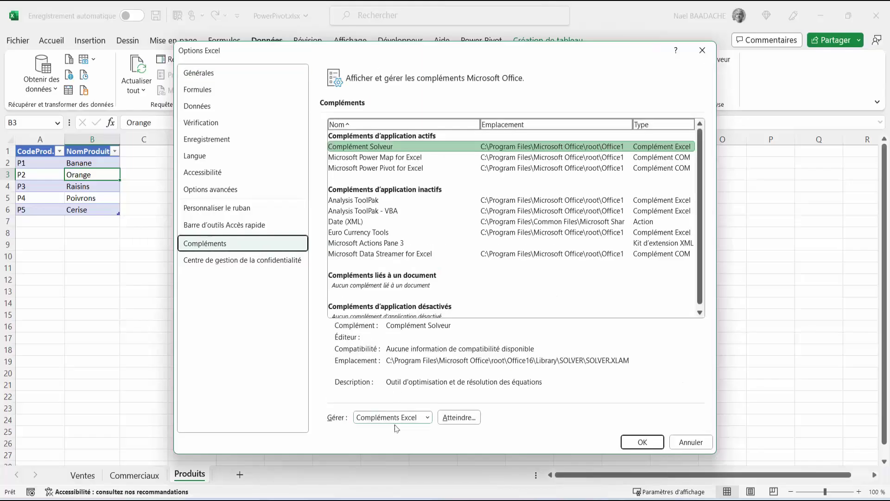
click(429, 421)
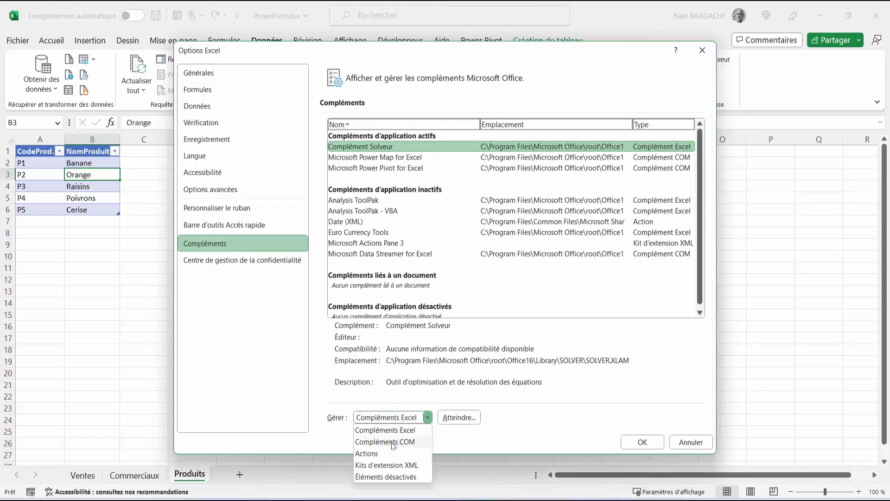
click(394, 446)
click(459, 418)
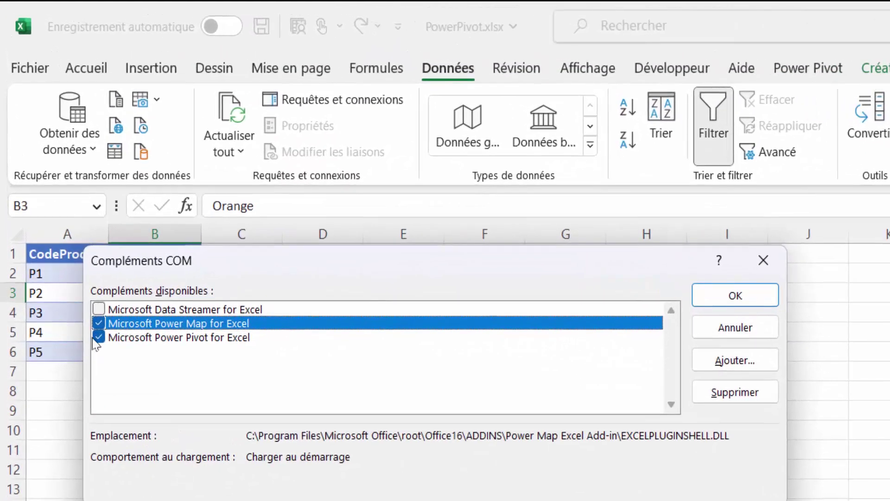
key(Return)
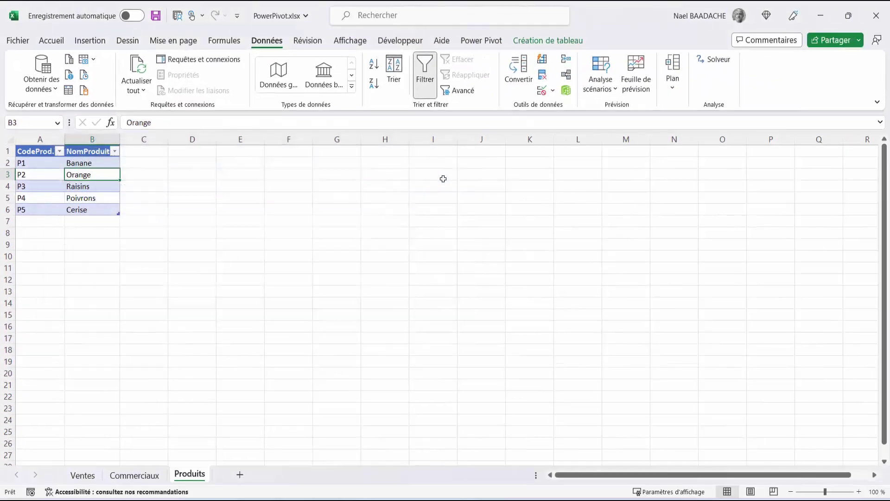
Add the Ventes table to the Power Pivot data model.
click(482, 41)
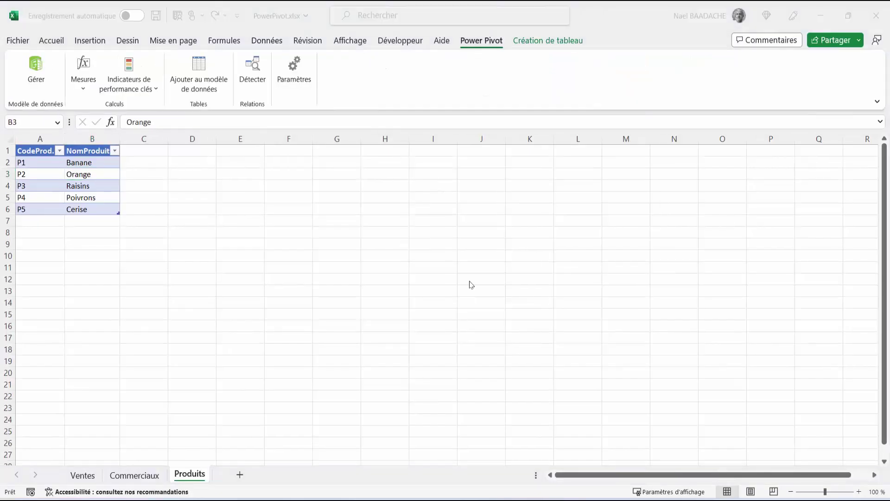
click(80, 475)
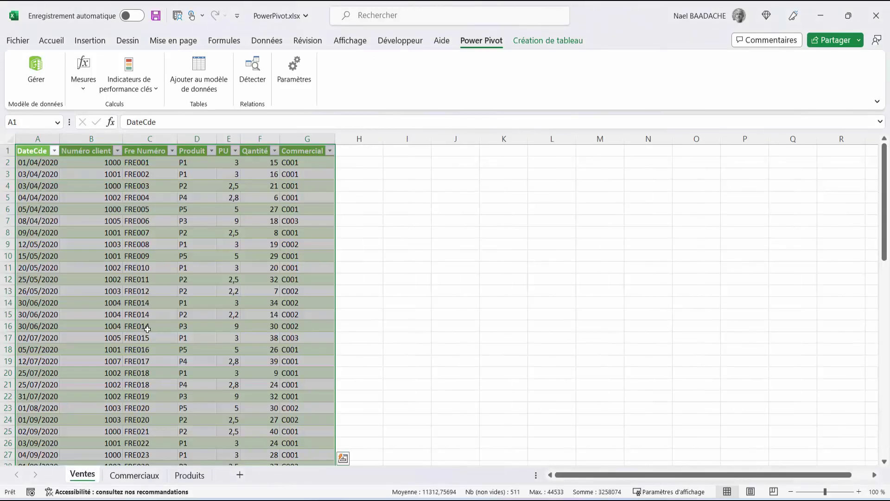
click(127, 279)
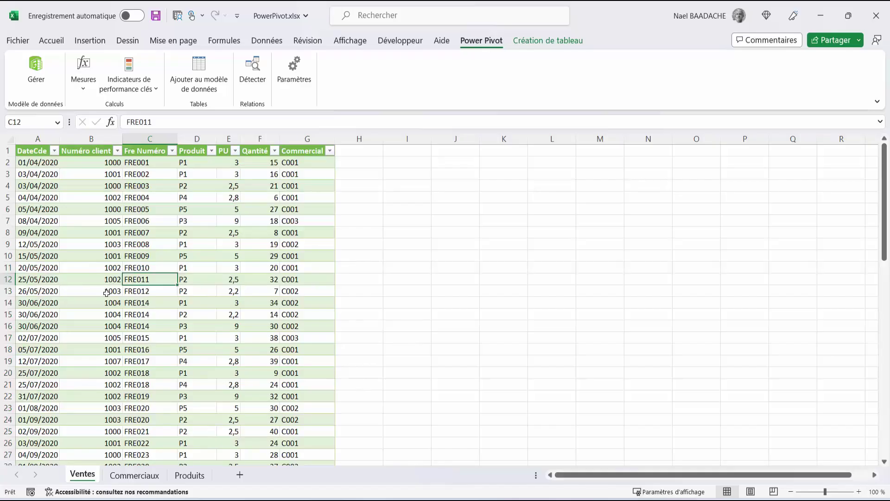
click(147, 220)
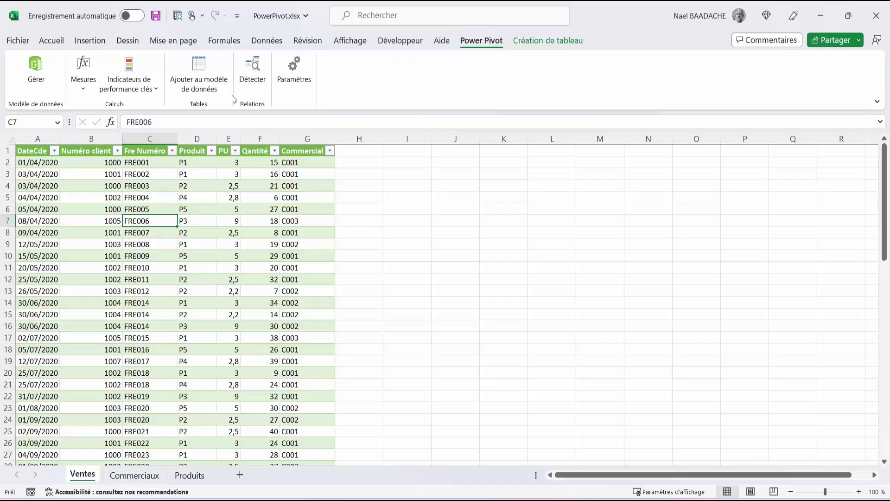
click(200, 69)
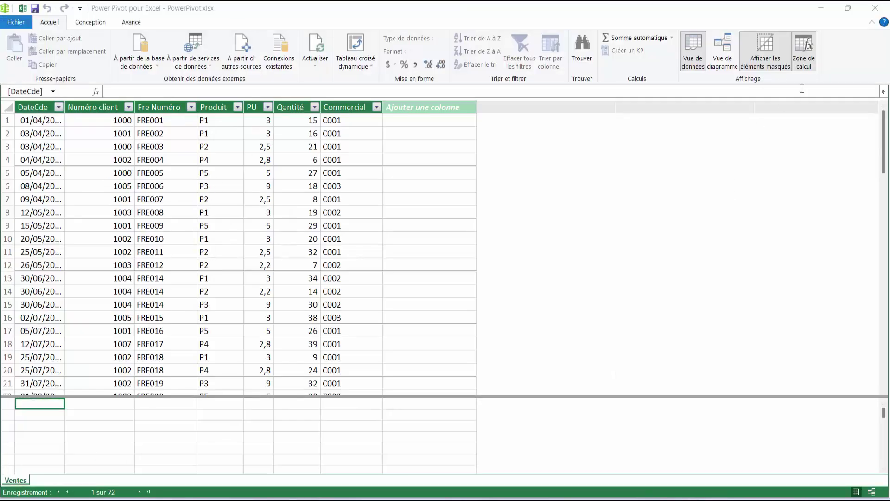
click(822, 11)
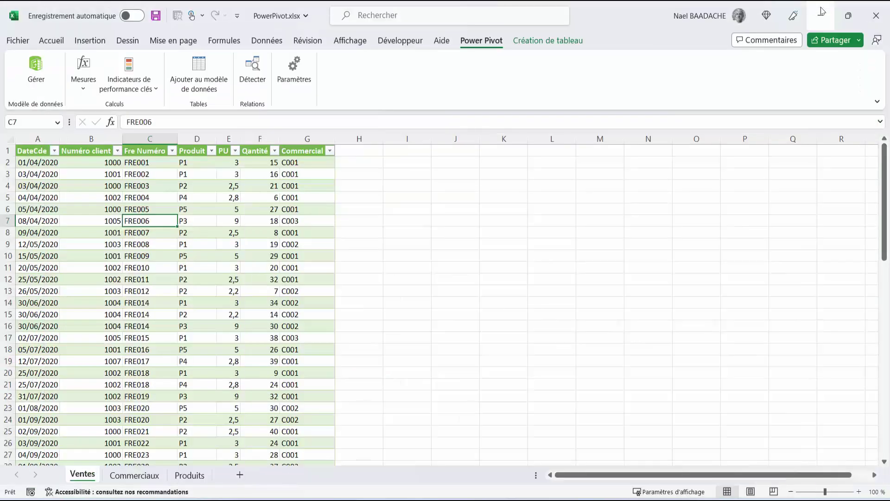
Add the Commerciaux and Produits tables to the data model as well.
click(139, 481)
click(77, 174)
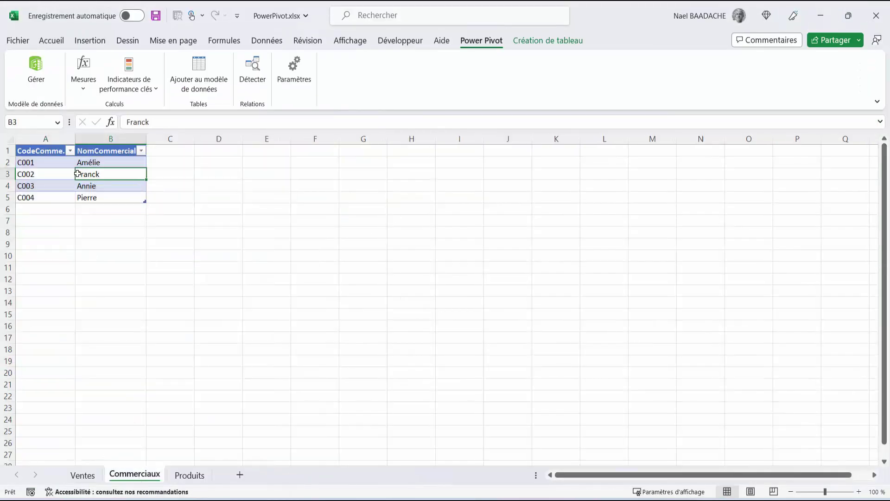
click(197, 69)
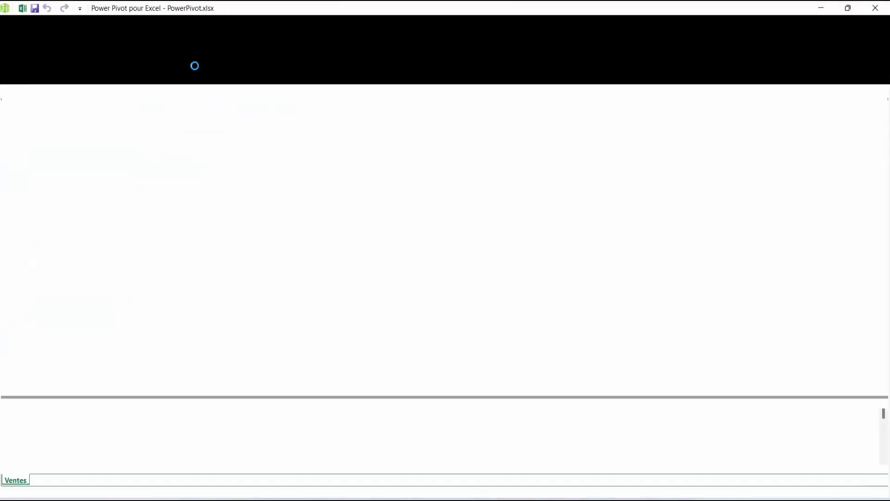
click(822, 10)
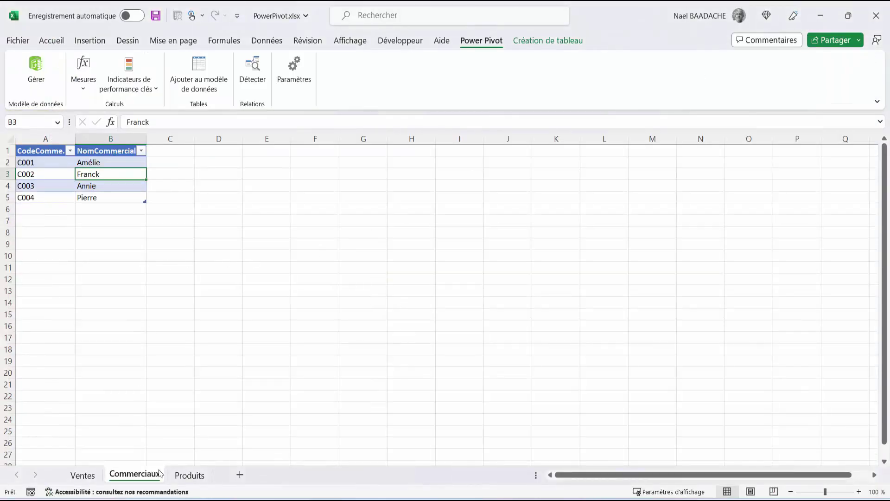
click(189, 475)
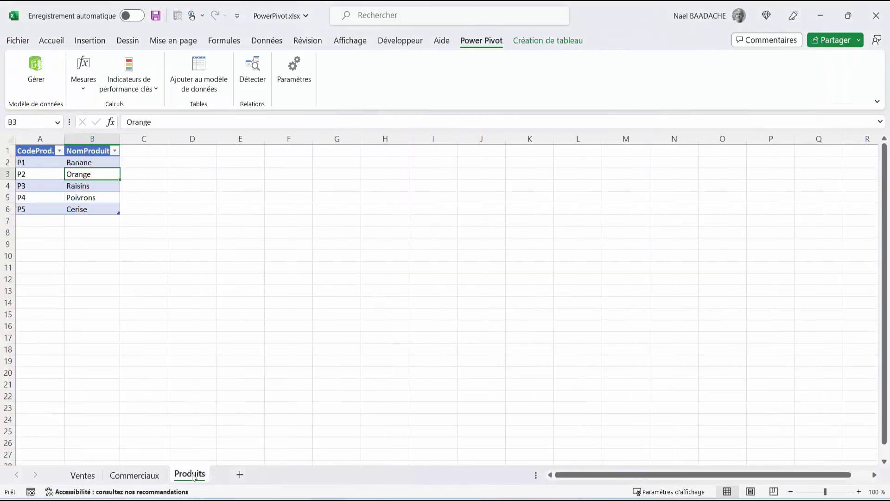
click(208, 68)
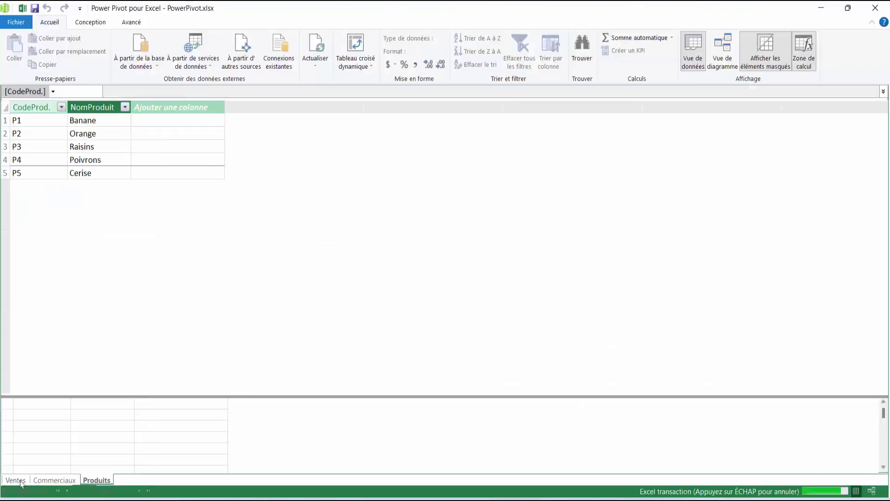
Browse the three model tables, comparing Ventes' Produit codes with the Produits table.
click(21, 483)
click(58, 482)
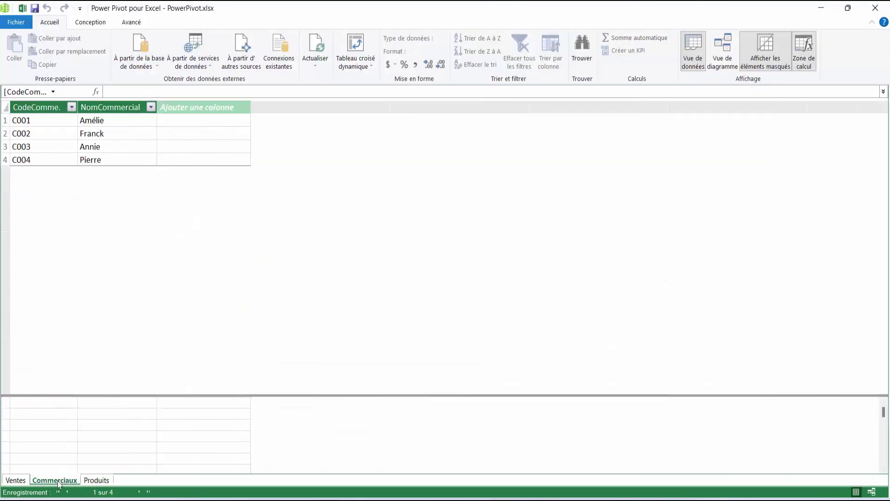
click(98, 482)
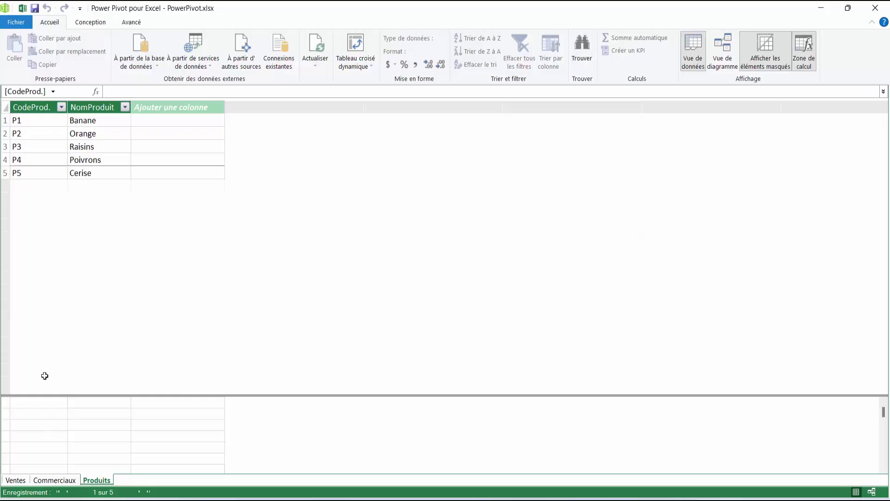
click(16, 480)
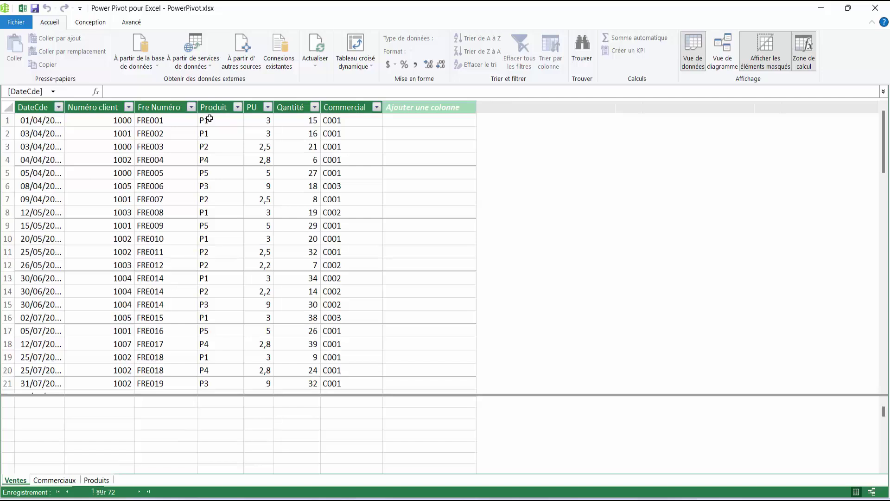
drag(210, 119, 203, 168)
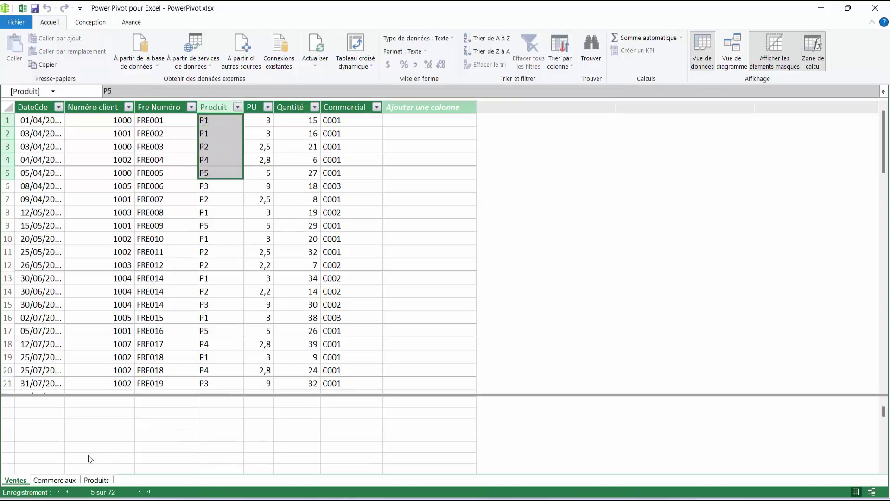
click(97, 481)
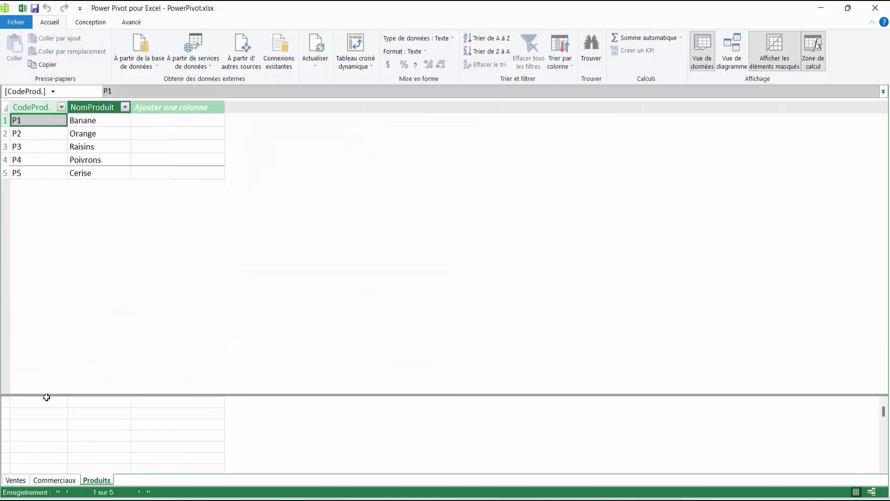
Check Ventes' Commercial code C001 against Commerciaux codes, then show the diagram view.
click(15, 480)
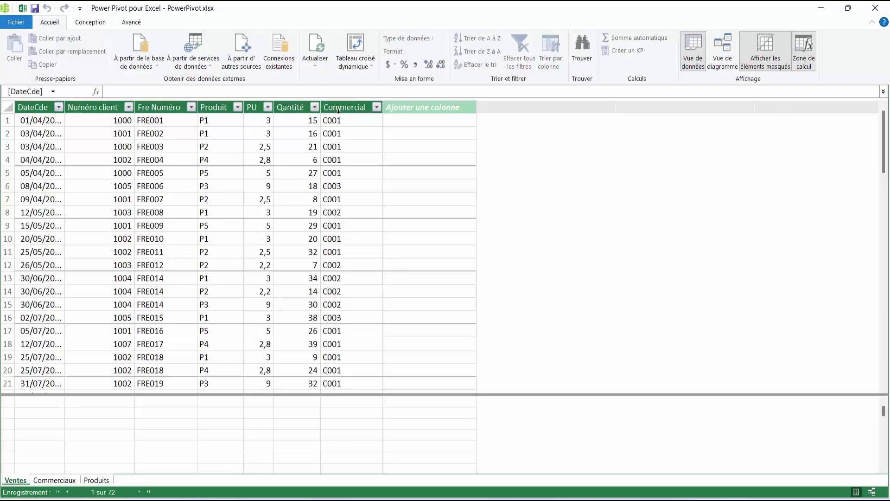
click(333, 120)
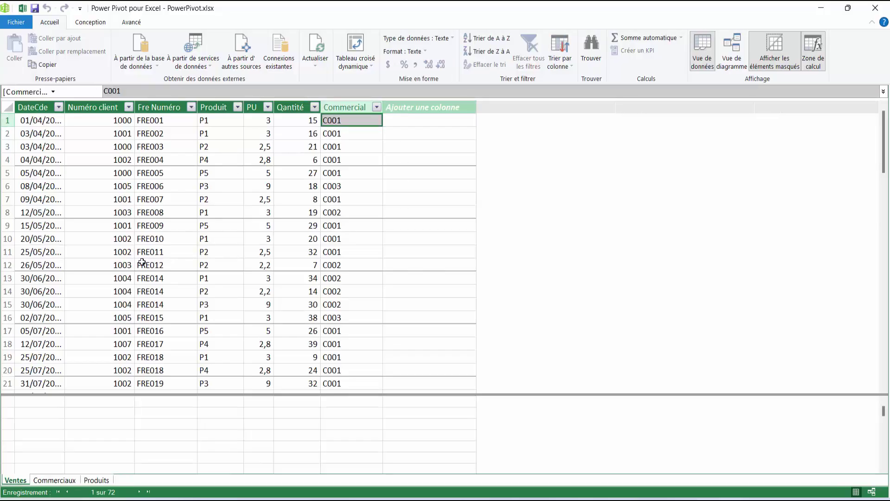
click(61, 480)
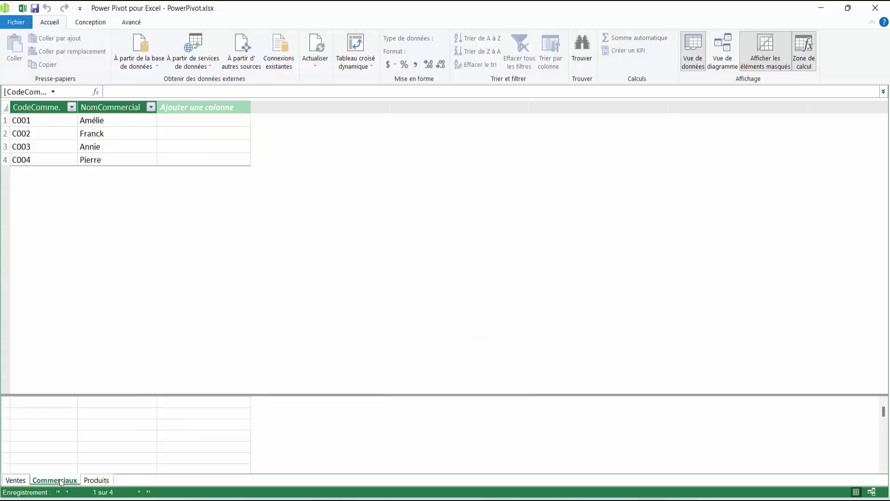
click(39, 122)
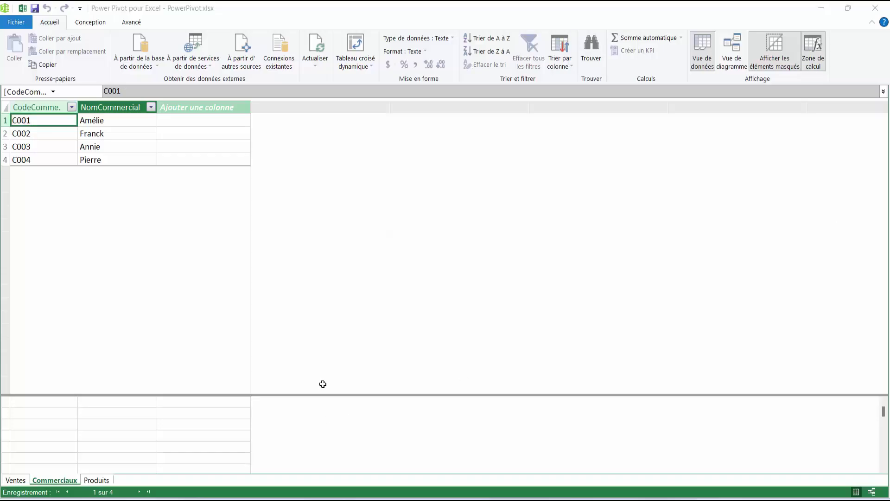
click(733, 48)
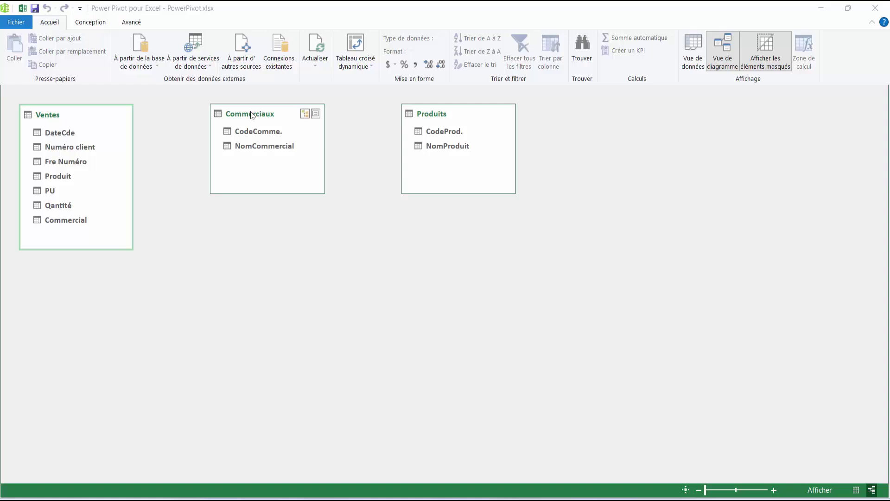
mouse_move(47, 115)
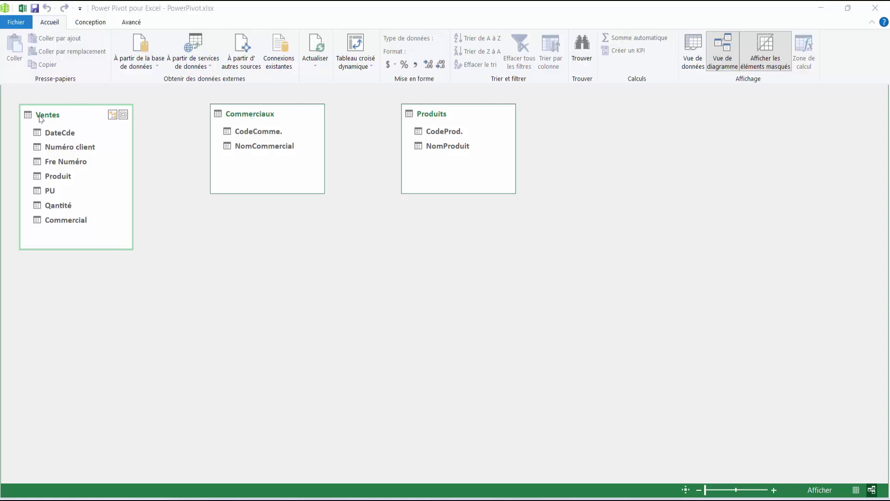
Link Commerciaux.CodeComme. to the Commercial field in Ventes.
click(255, 135)
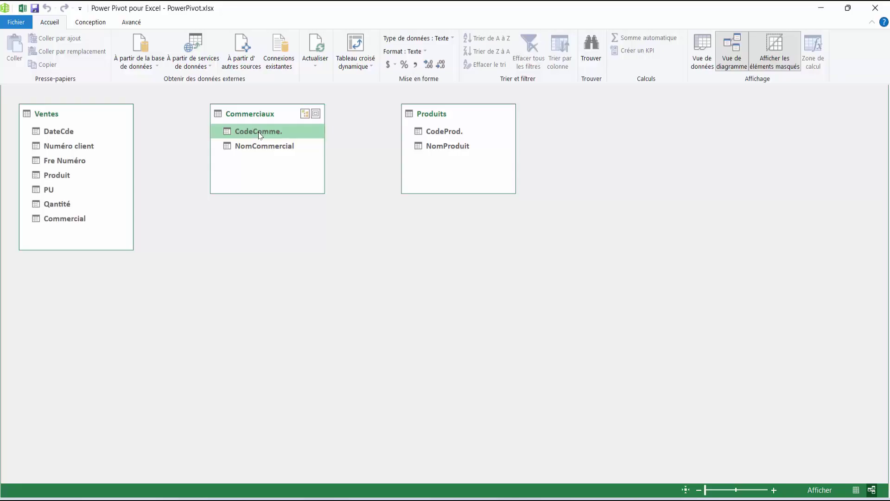
drag(259, 134, 71, 226)
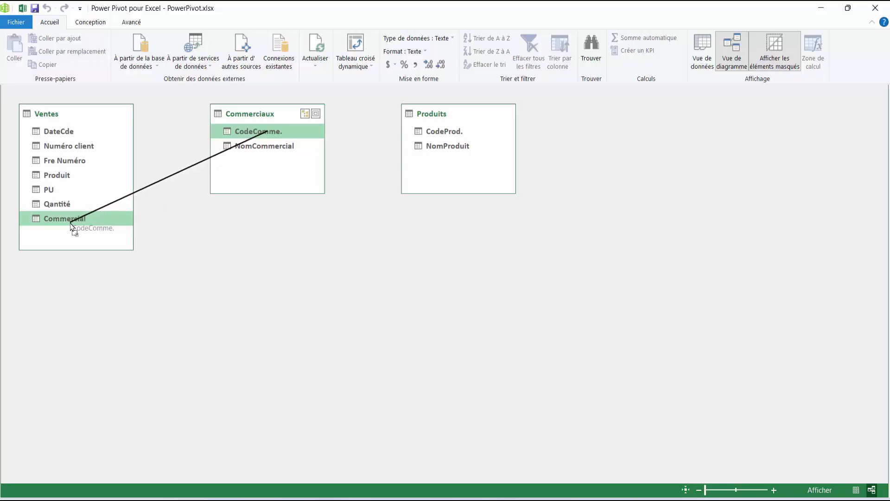
drag(71, 226, 72, 227)
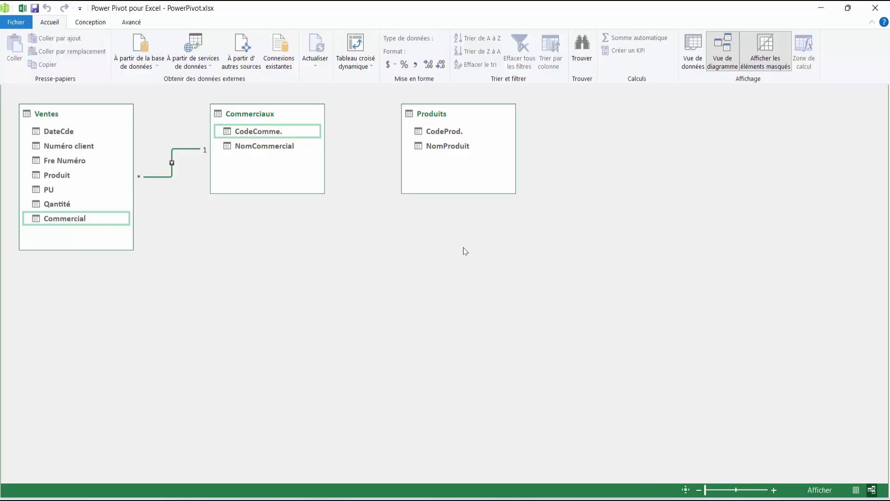
Move Produits below Commerciaux and link its CodeProd. to Ventes.Produit.
drag(470, 114, 276, 218)
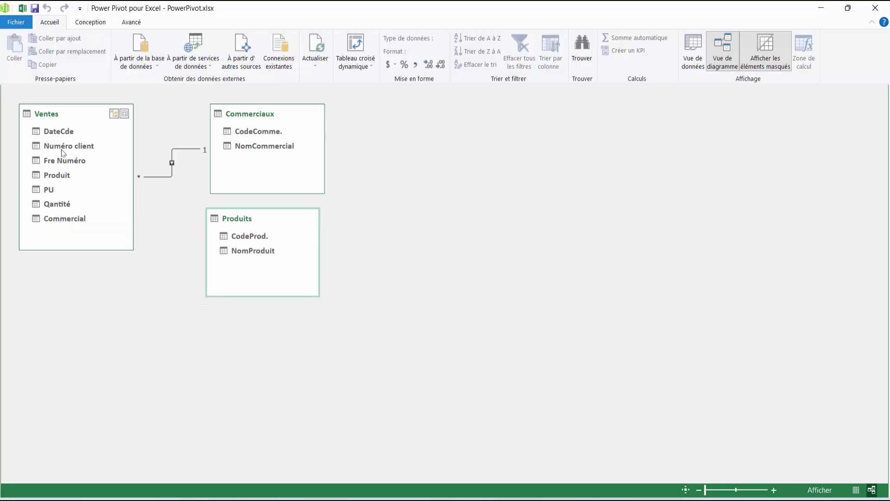
click(250, 237)
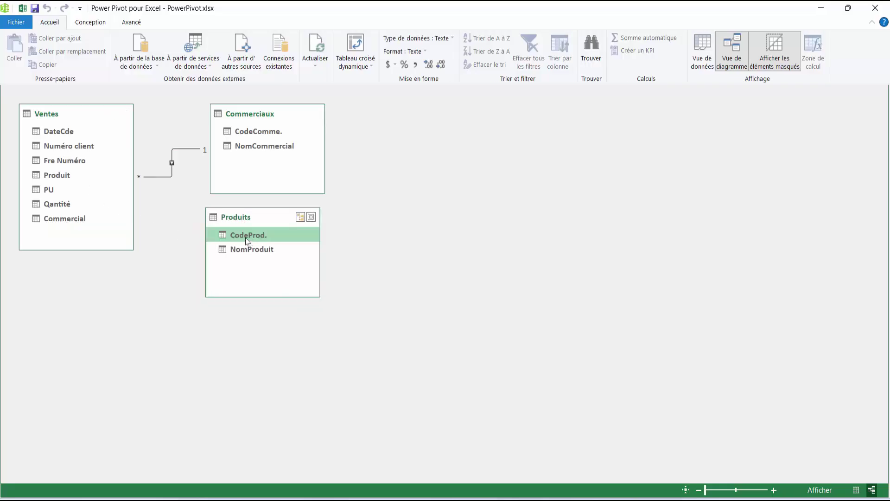
drag(247, 240, 64, 178)
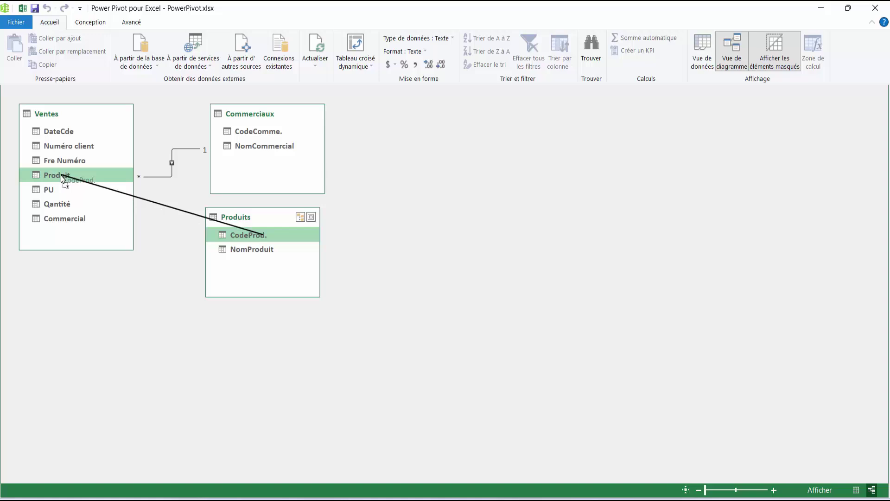
drag(63, 178, 63, 179)
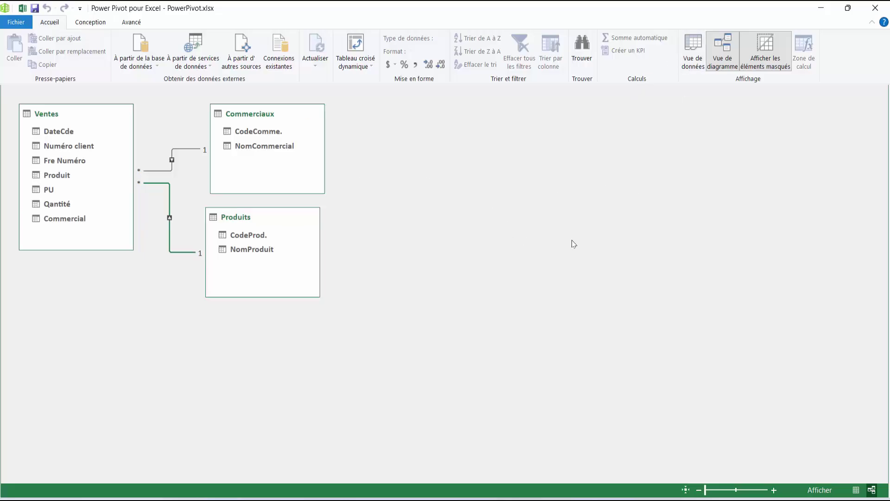
Return to the Ventes data grid and start a formula in the first new-column cell.
click(692, 46)
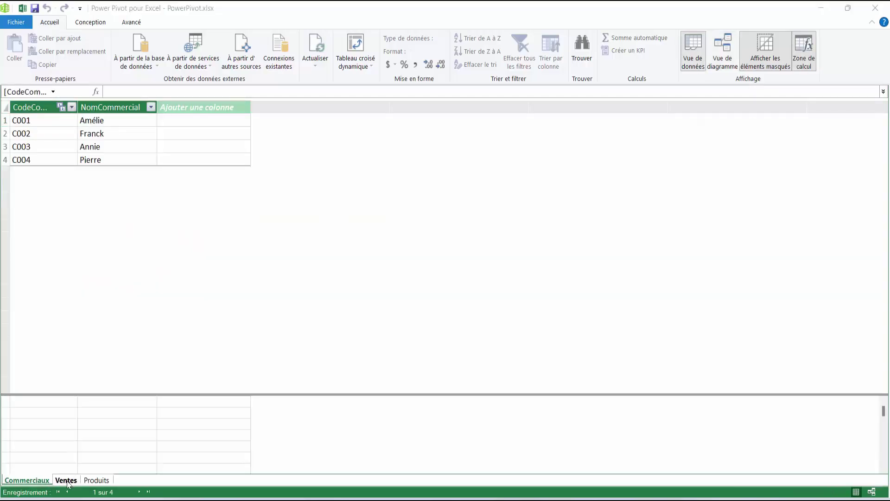
click(67, 480)
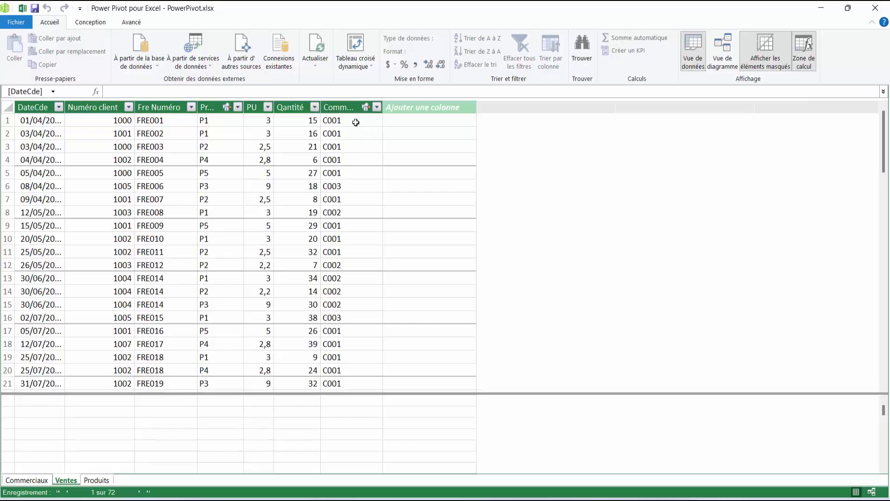
click(225, 123)
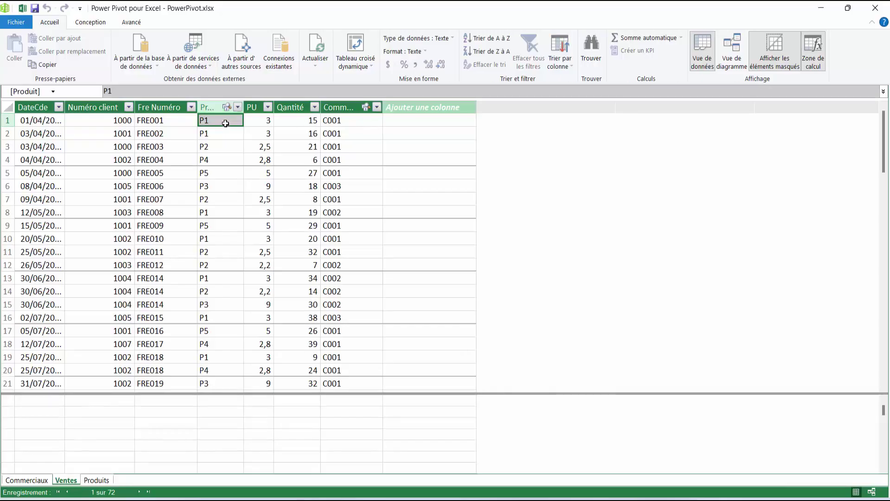
click(340, 124)
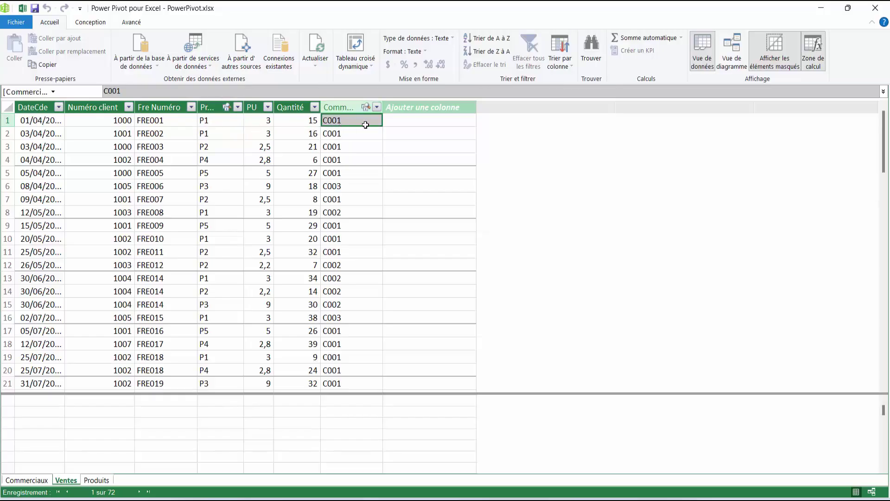
click(429, 123)
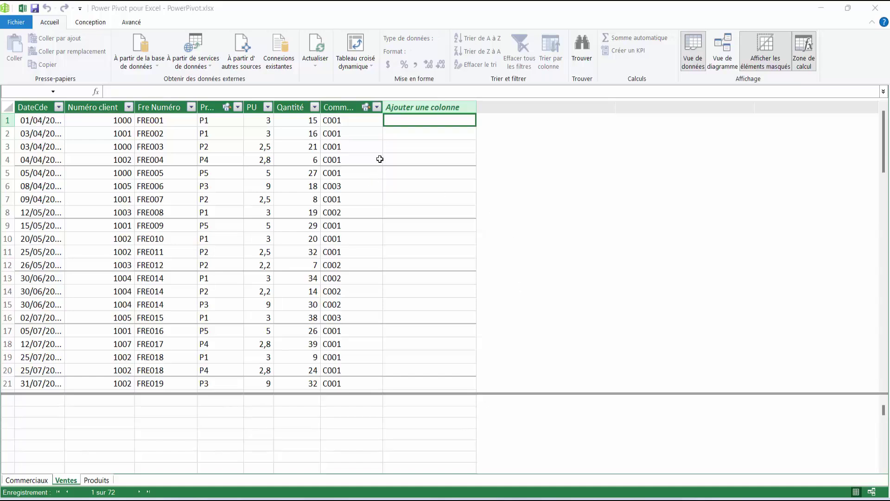
click(120, 91)
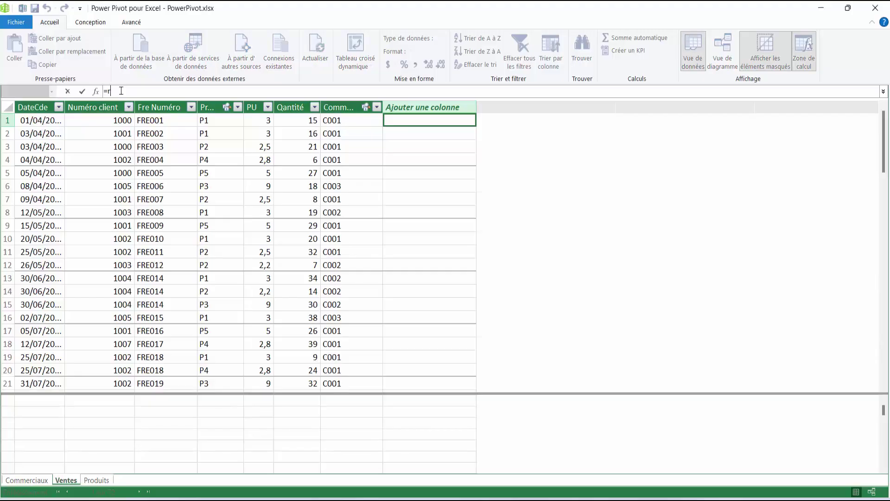
Create a calculated column with =RELATED(Commerciaux[NomCommercial]).
text(=relat)
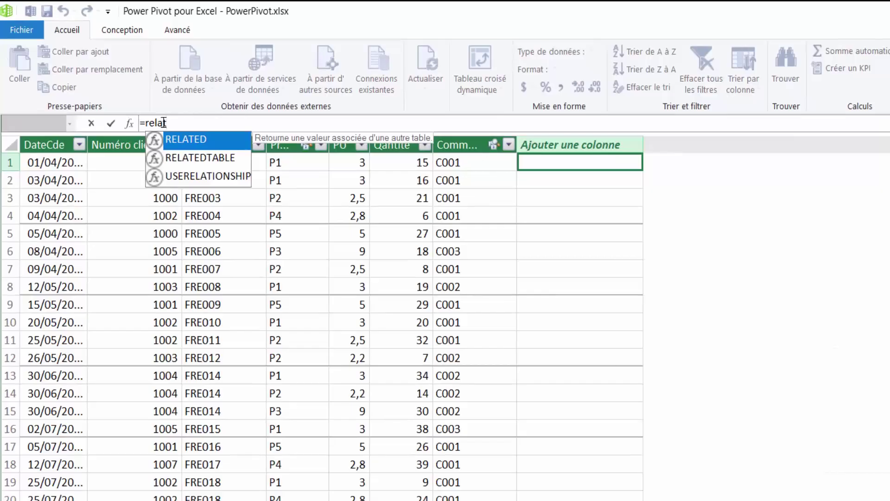
double_click(197, 141)
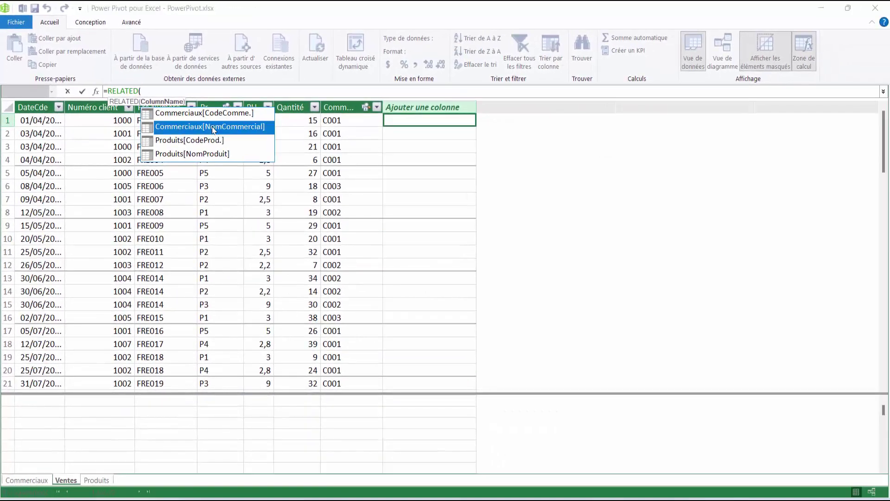
double_click(215, 128)
text())
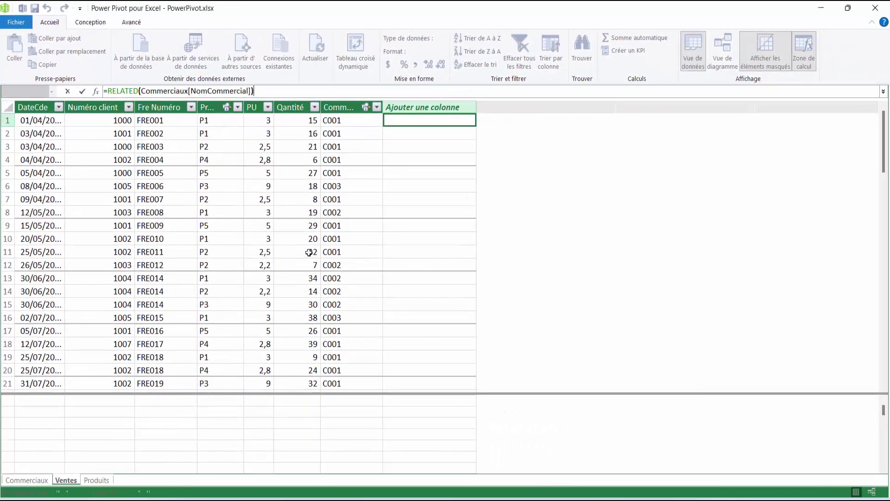
key(Return)
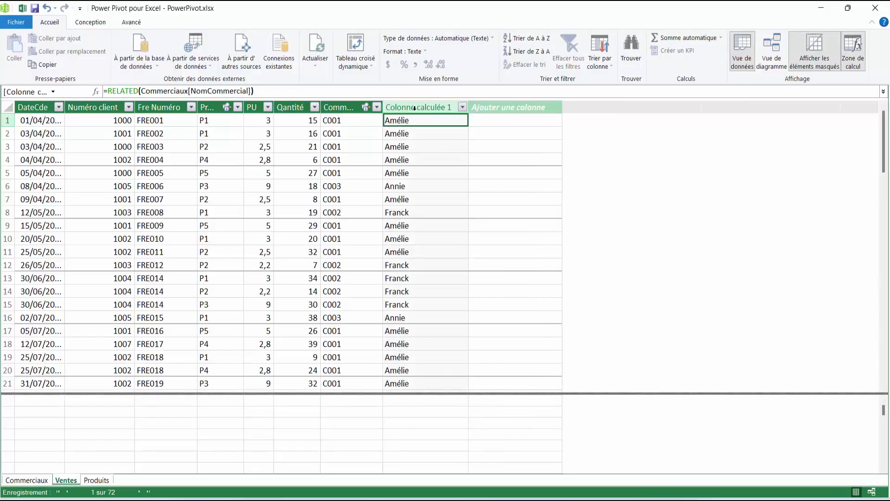
Rename the new calculated column to Nom Commerciaux.
click(415, 107)
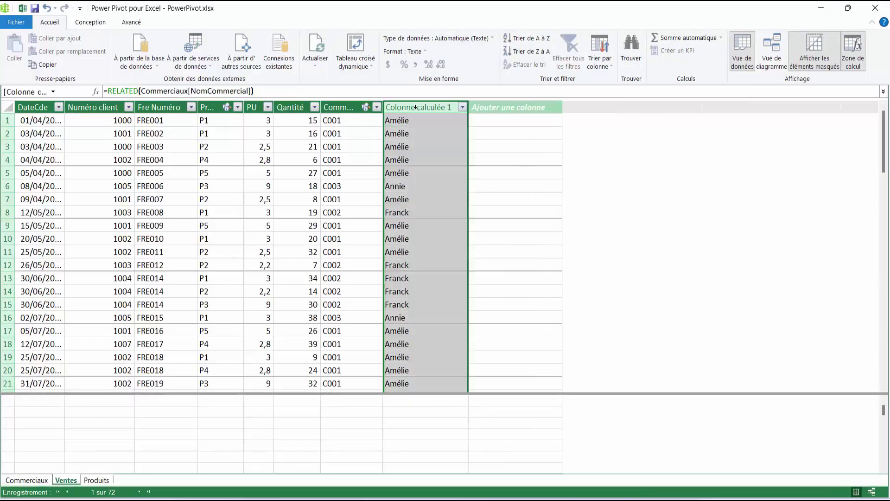
click(417, 146)
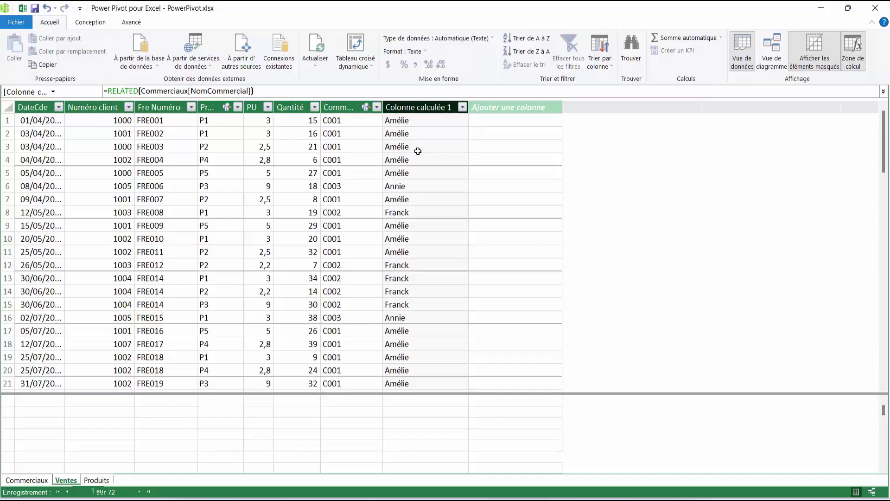
right_click(423, 107)
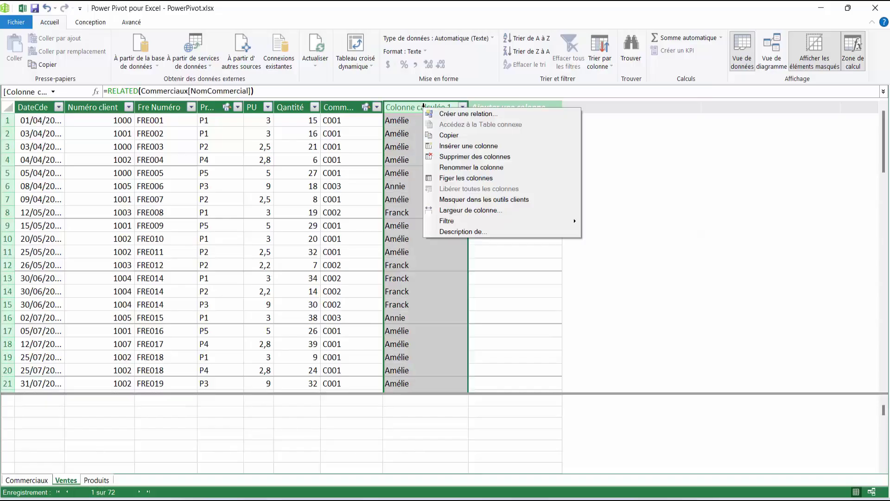
click(448, 167)
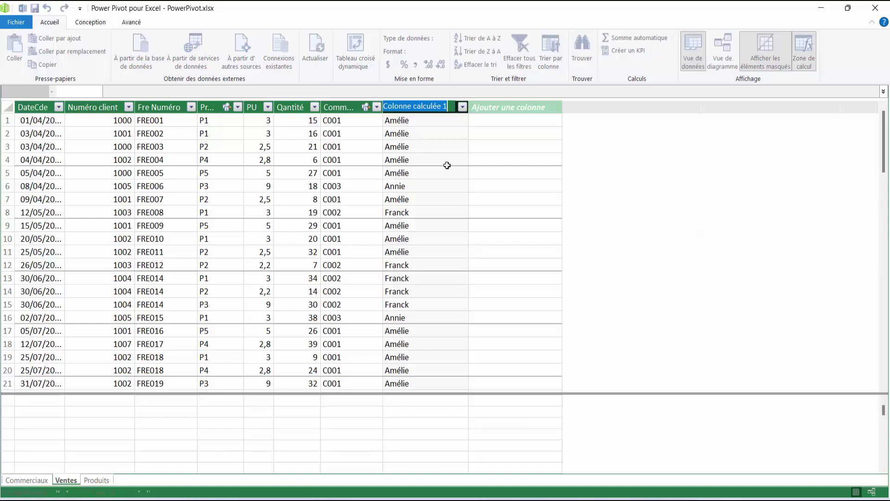
key(BackSpace)
text(Nom )
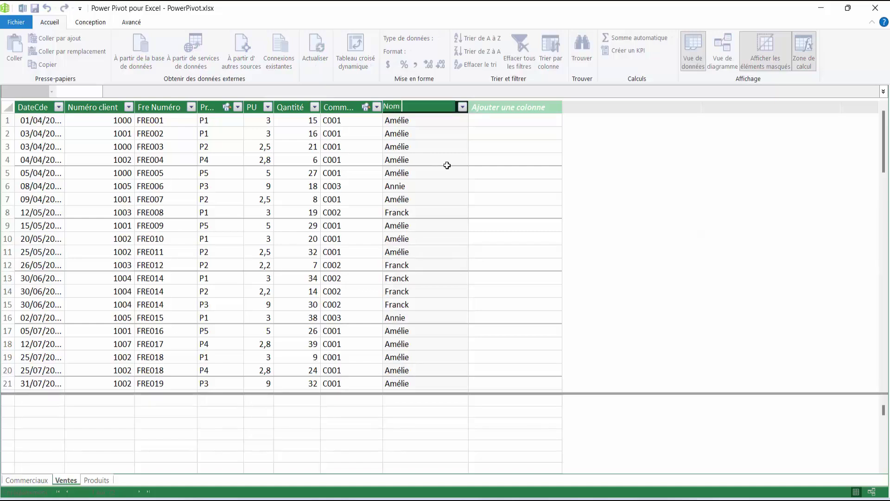
text(Commerci)
text(aux)
key(Return)
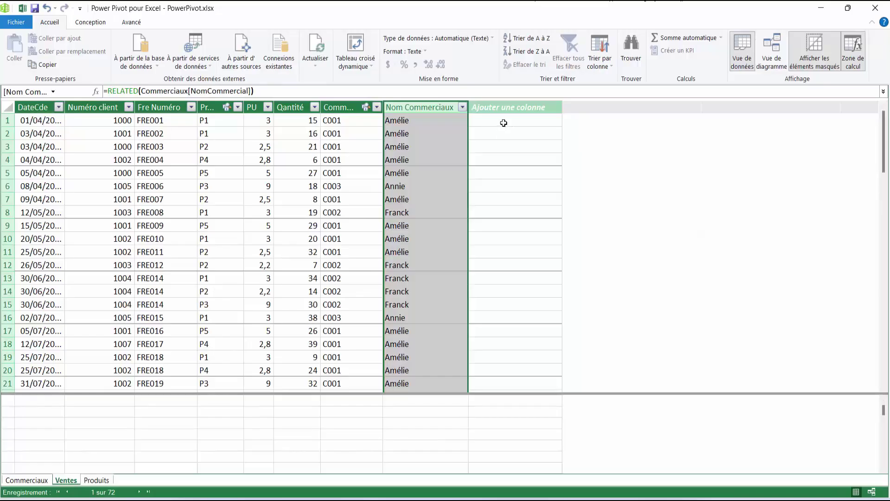
click(504, 122)
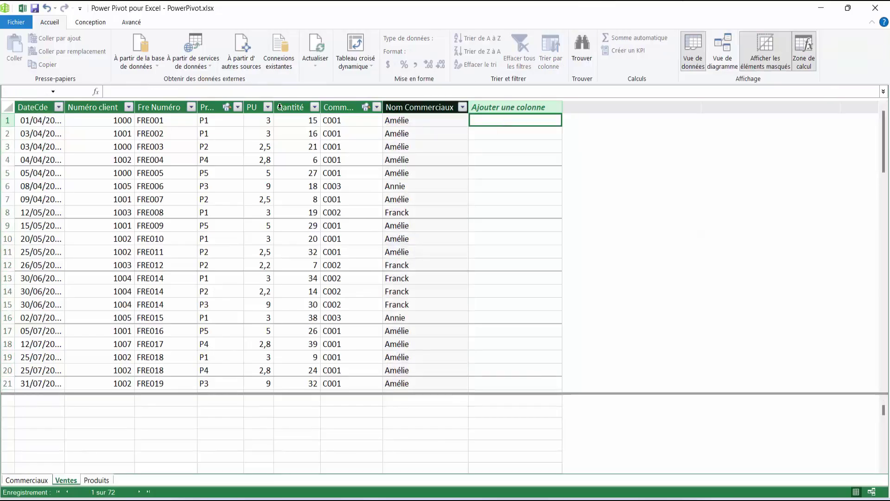
Add a Ventes column with =RELATED(Produits[NomProduit]) to pull in product names.
click(143, 91)
text(=)
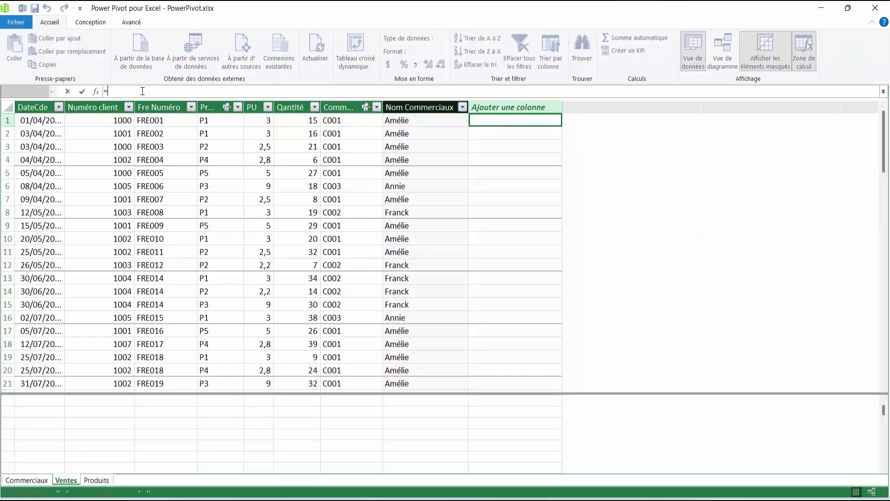
text(relate)
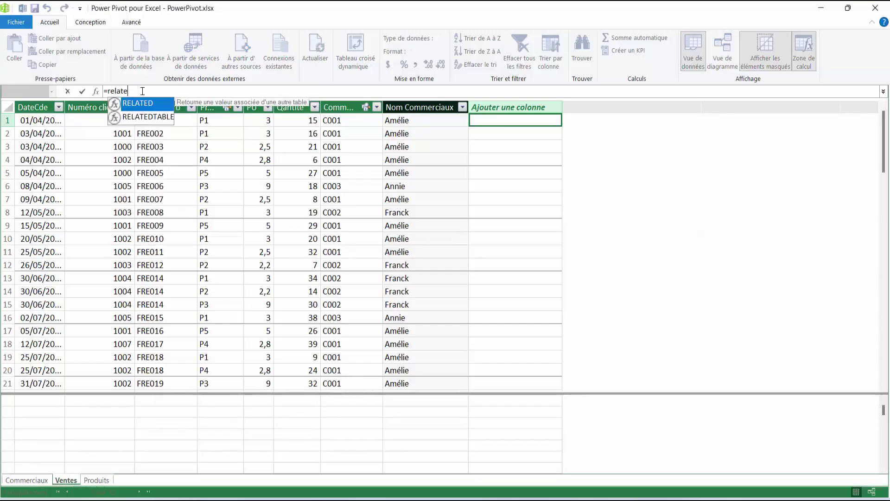
key(Tab)
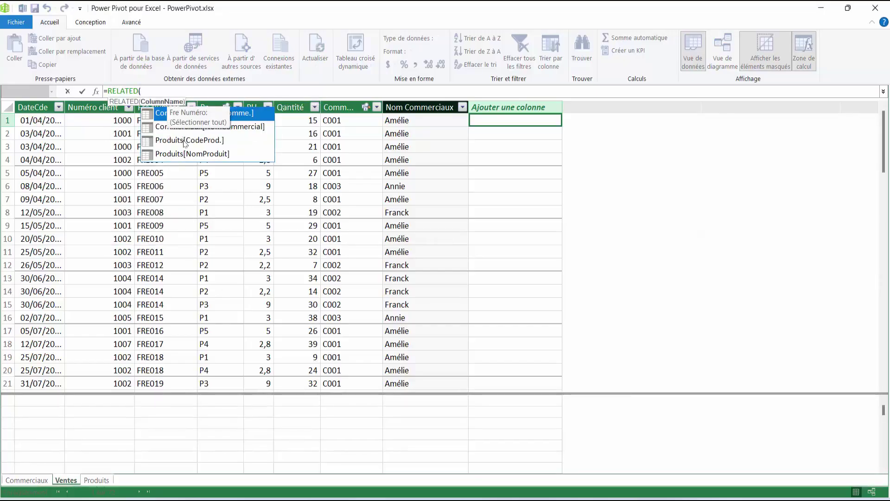
double_click(187, 154)
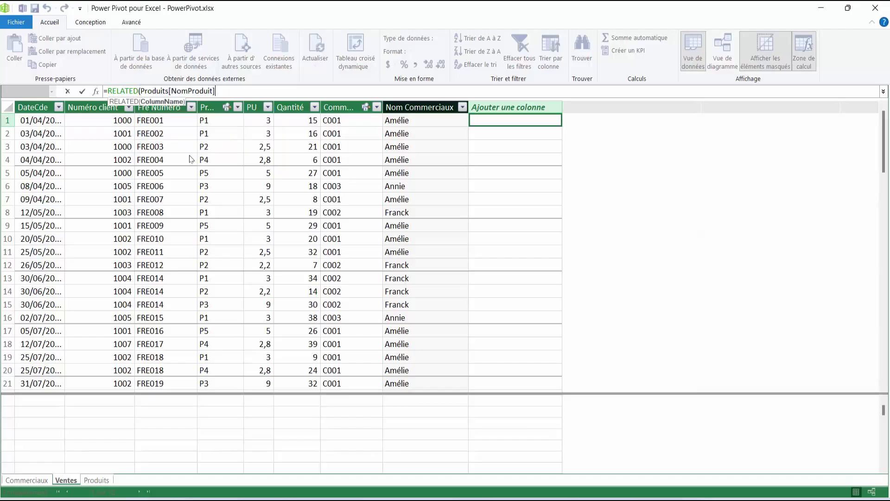
text())
key(Return)
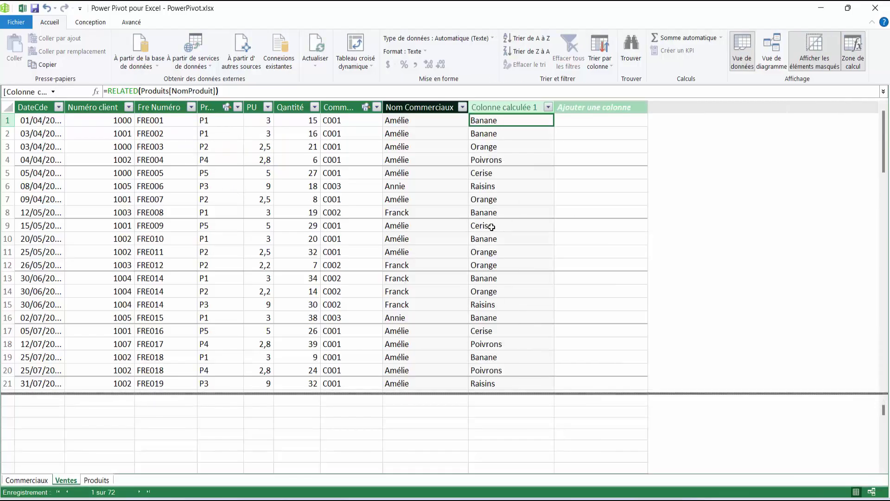
Name the new column 'Nom du Produit', then check the first sale's PU and Qantité values.
right_click(506, 106)
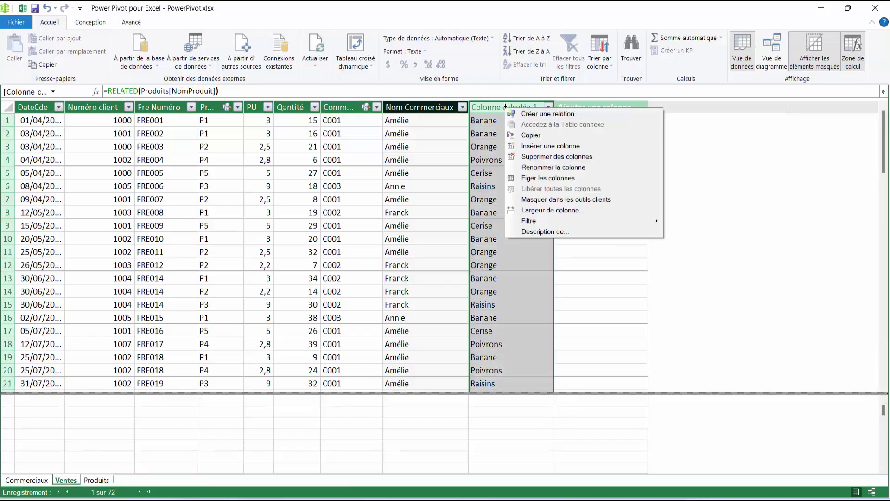
click(529, 167)
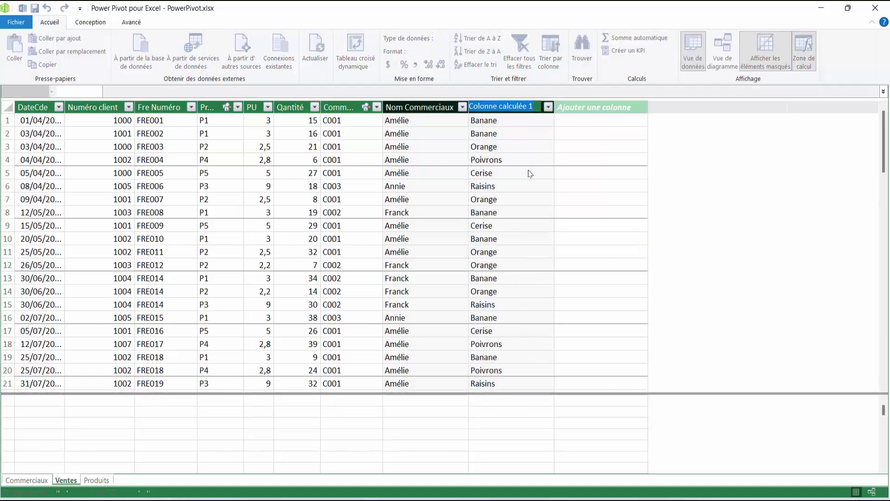
text(Nom du Produit)
key(Return)
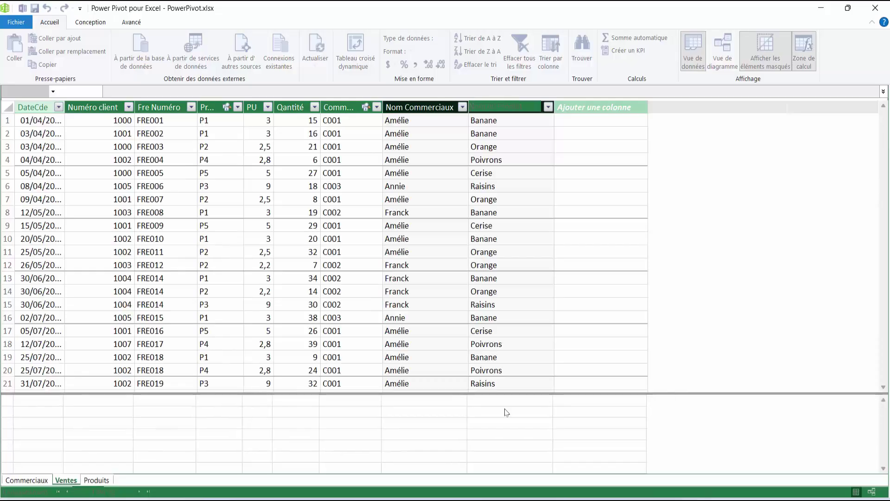
click(259, 122)
click(302, 121)
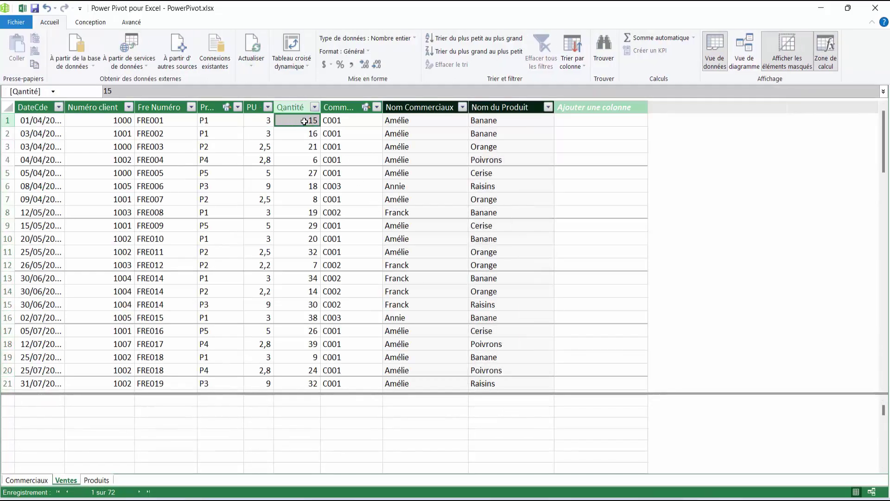
Add a calculated column =Ventes[PU]*Ventes[Qantité] to the Ventes table.
click(600, 119)
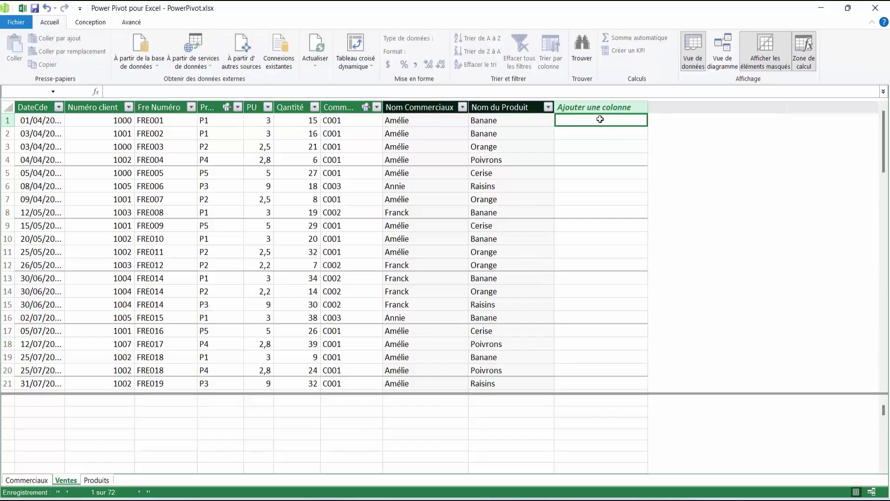
text(=)
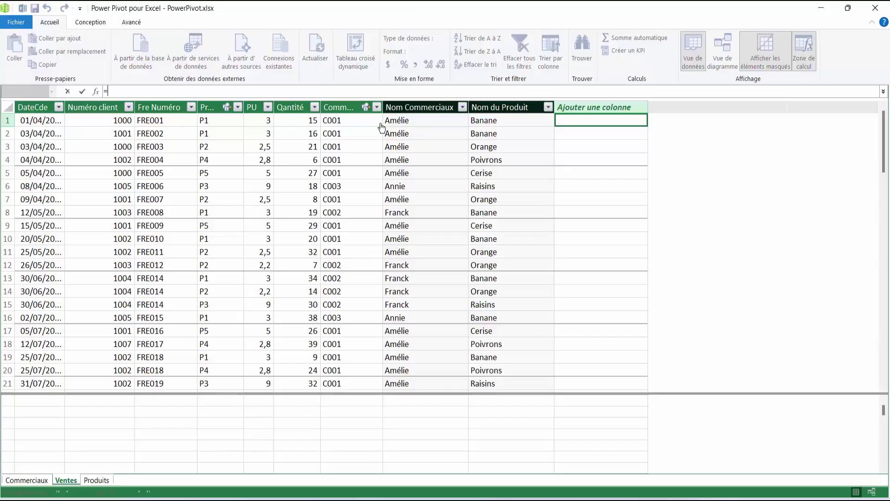
click(267, 122)
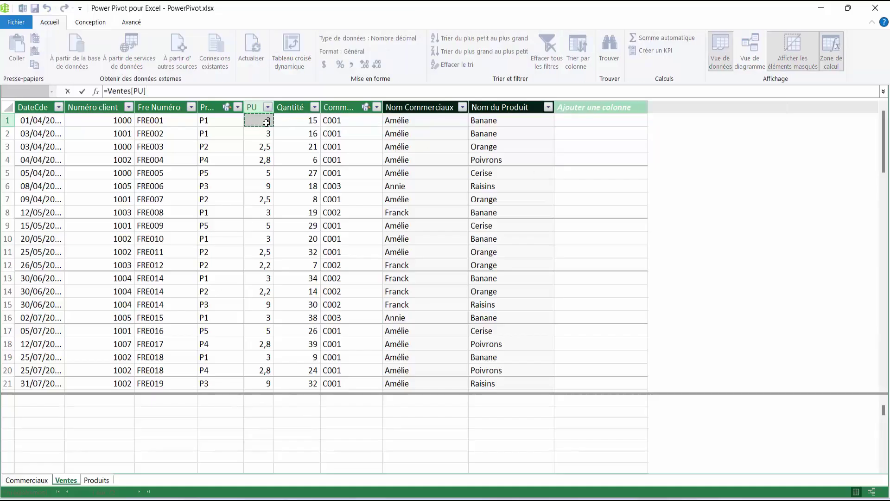
click(297, 121)
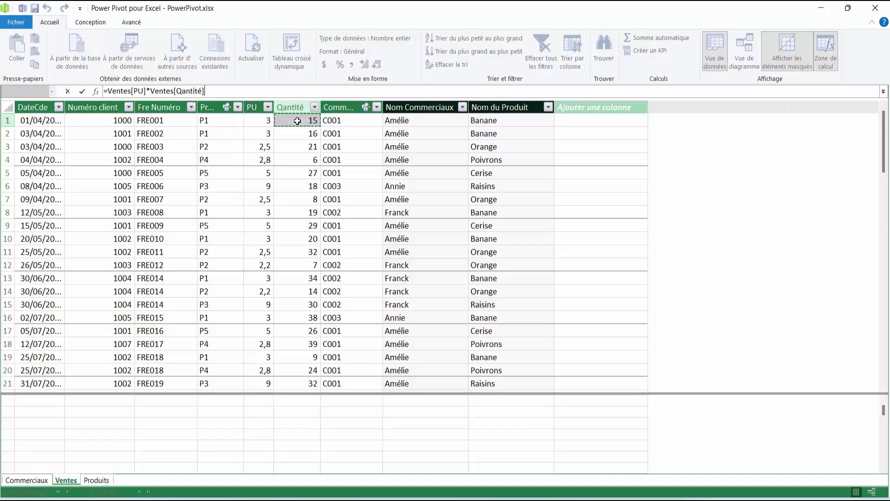
key(Return)
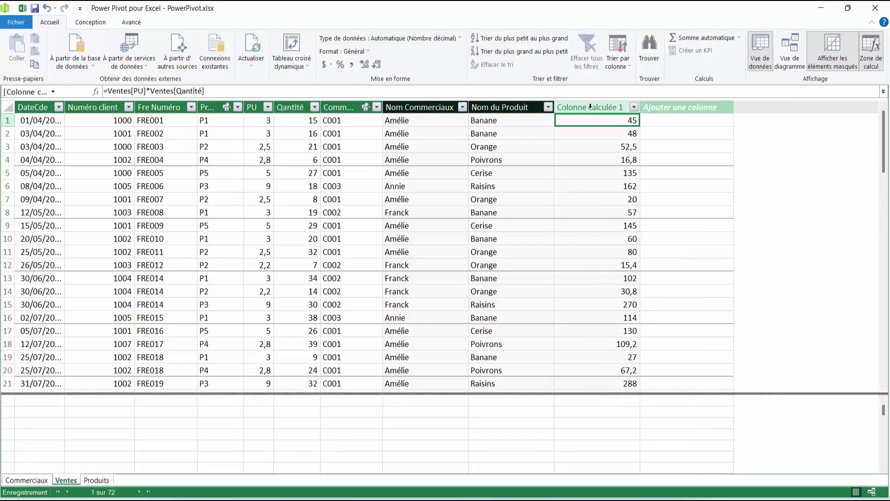
Name the column 'Total C.A.' and set its data type to Devise (euro currency).
right_click(590, 106)
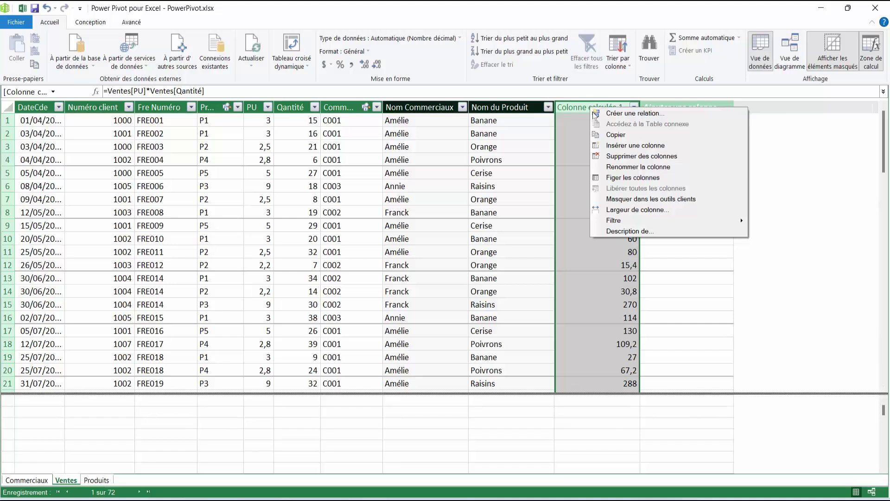
click(616, 166)
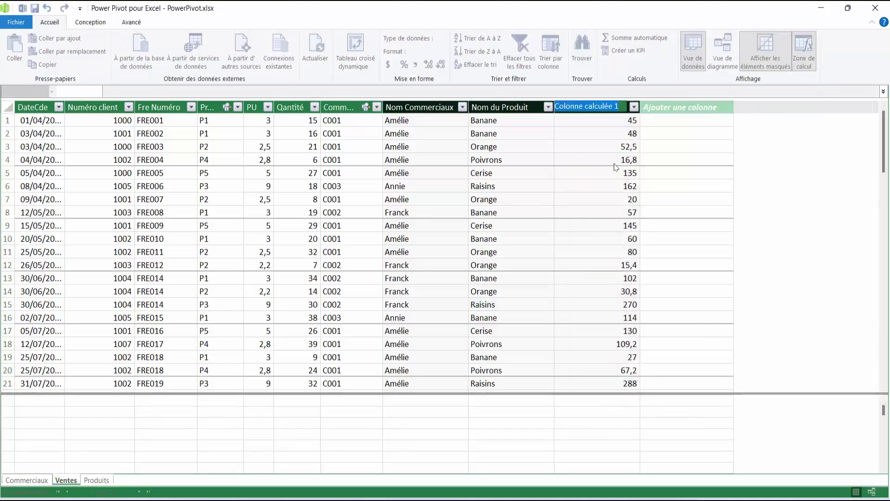
text(Total C.A.)
key(Return)
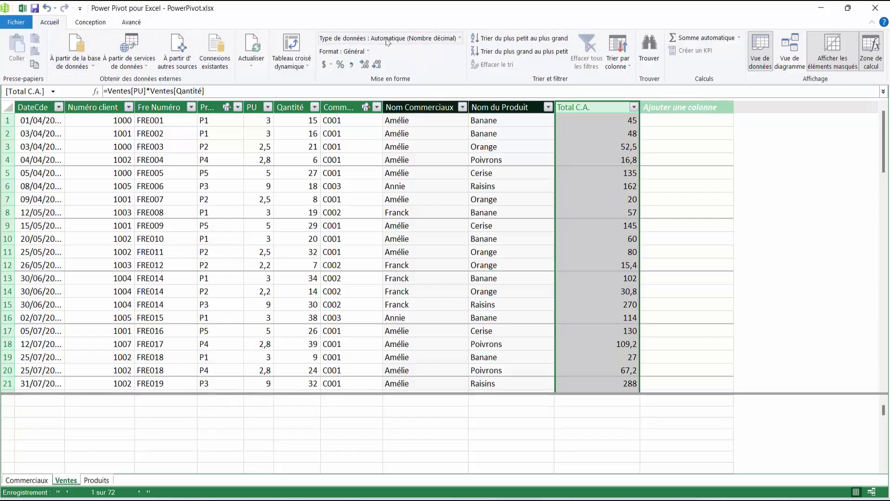
click(461, 39)
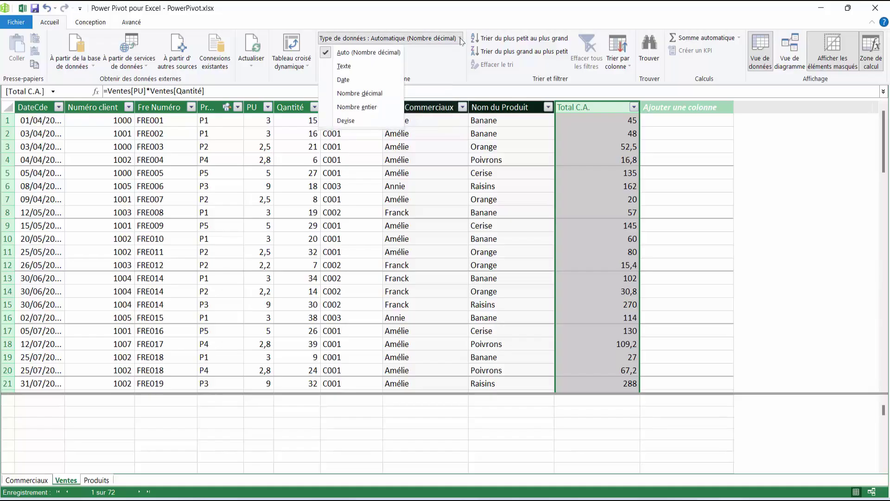
click(346, 121)
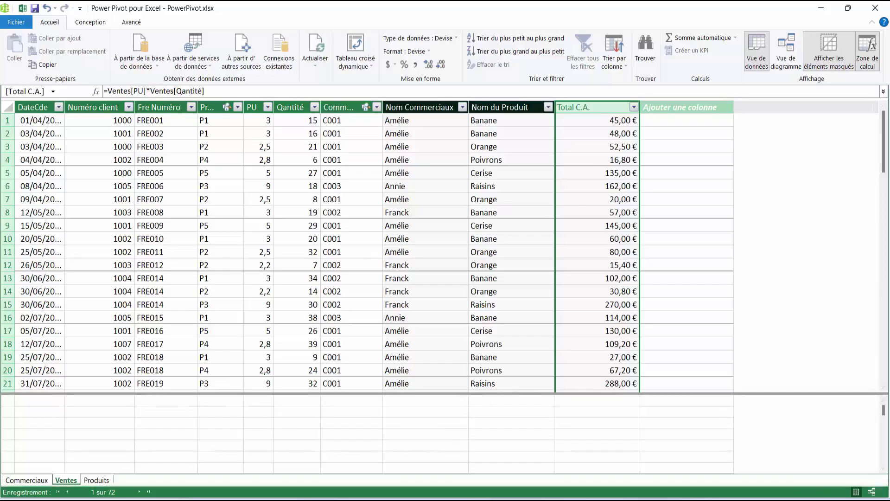
click(348, 225)
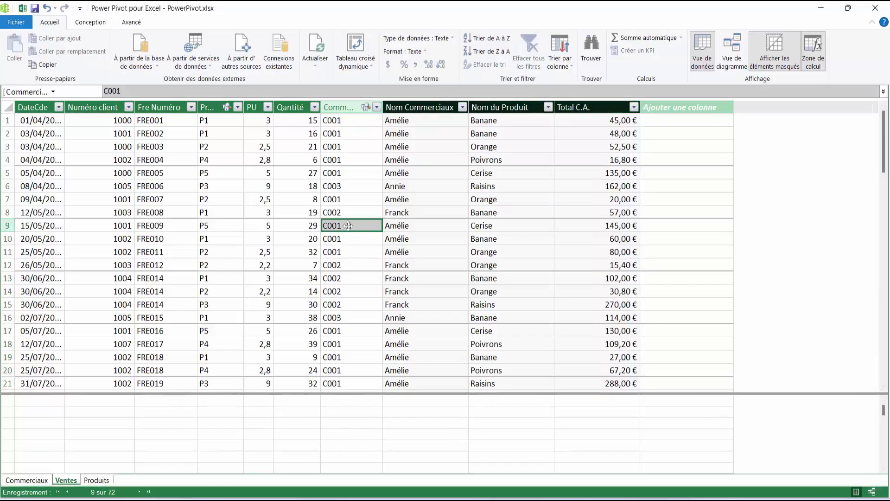
In Commerciaux, enter a new column =SUMX(RELATEDTABLE(Ventes);Ventes[Total C.A.]).
click(35, 481)
click(199, 122)
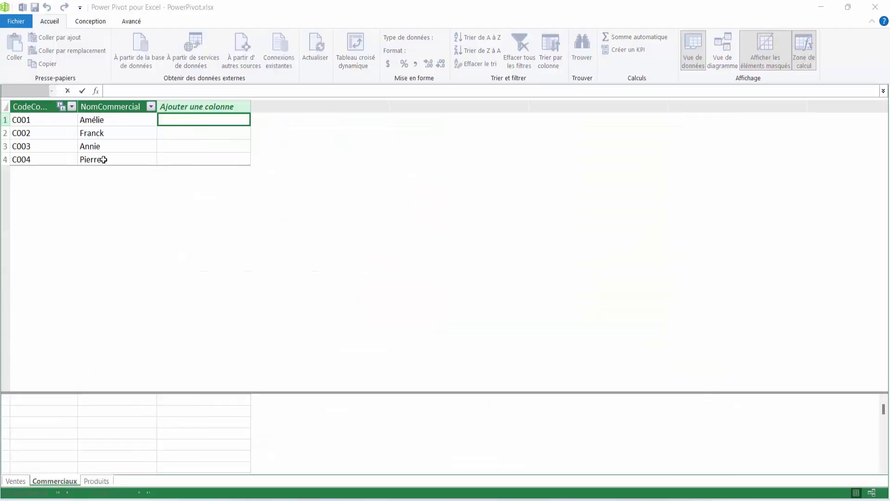
click(132, 89)
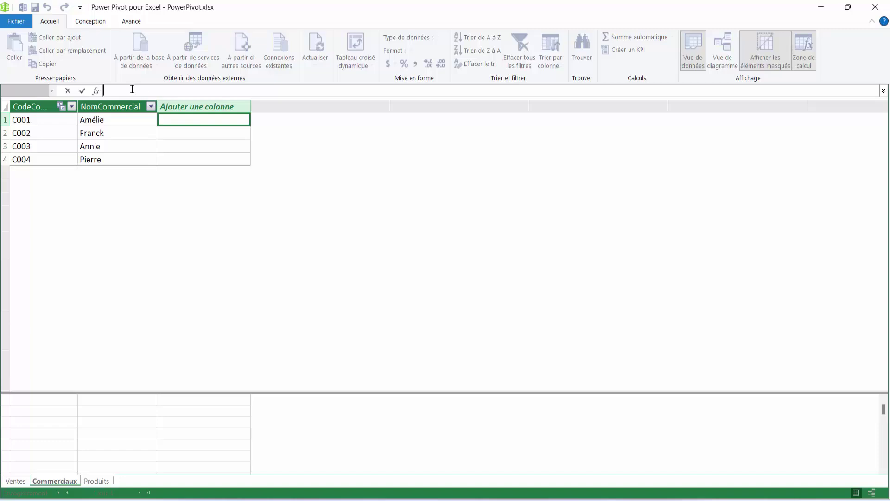
text(=)
text(sumx)
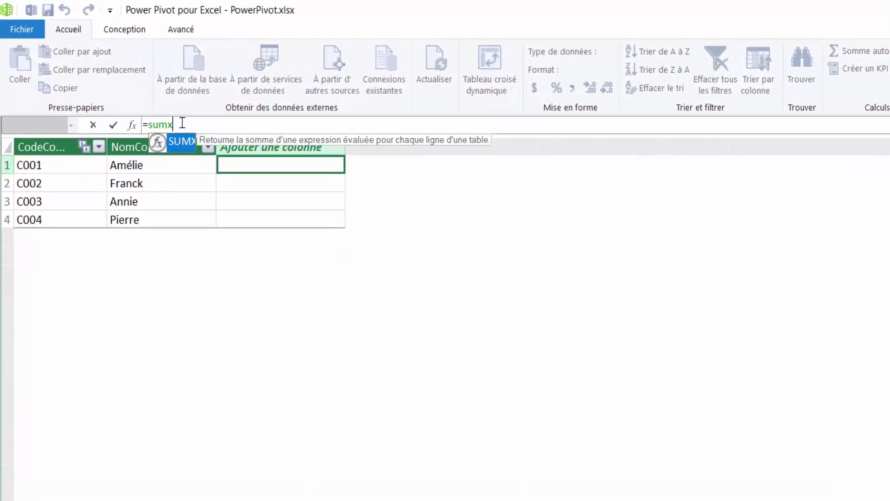
text(()
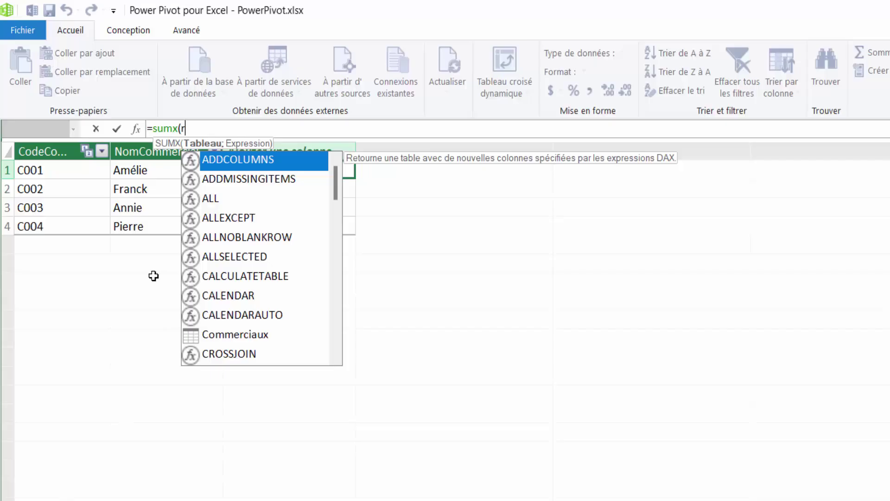
text(relate)
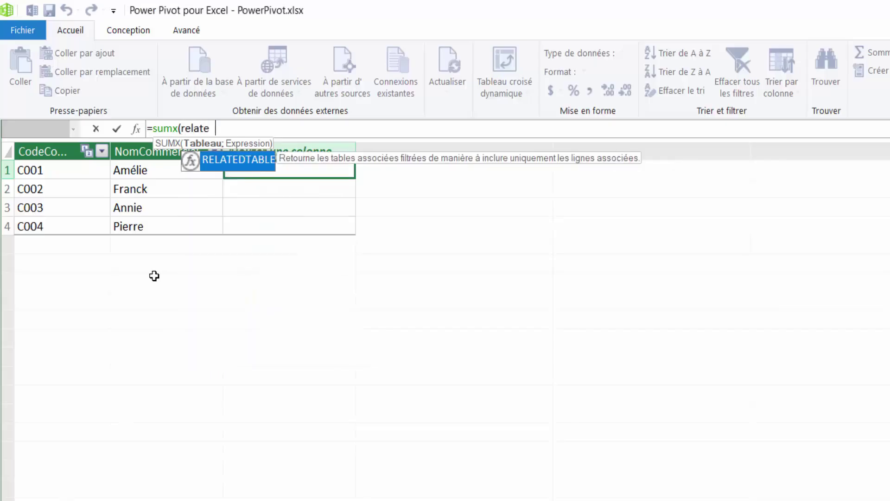
text(d)
double_click(257, 160)
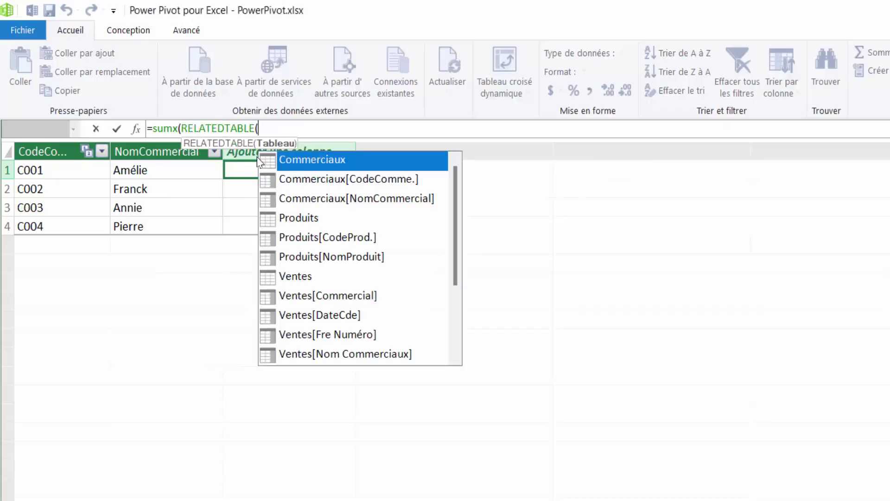
double_click(298, 277)
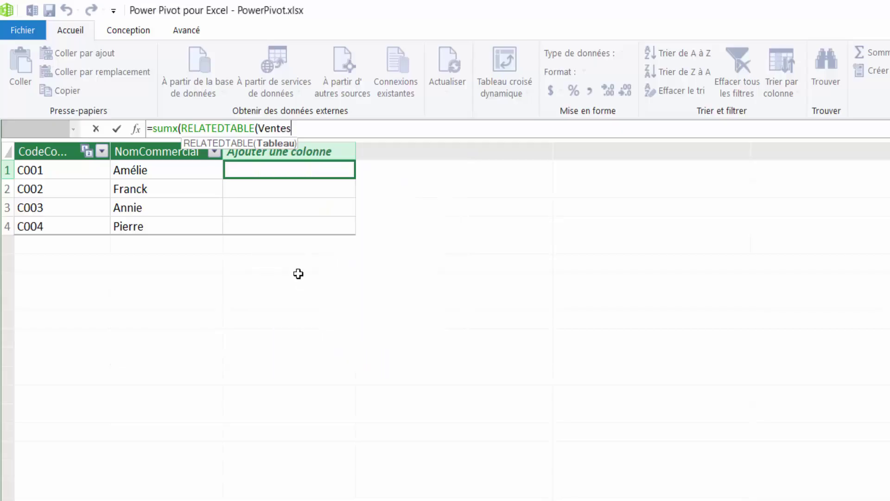
text())
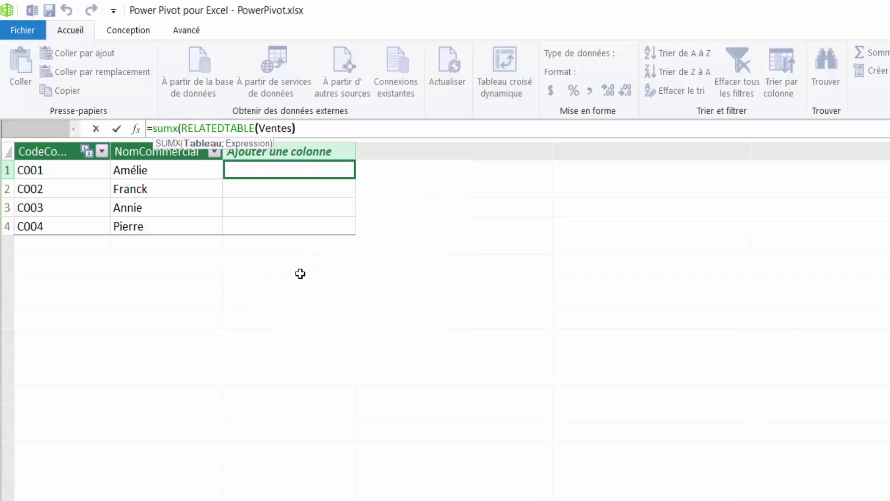
text(;ven)
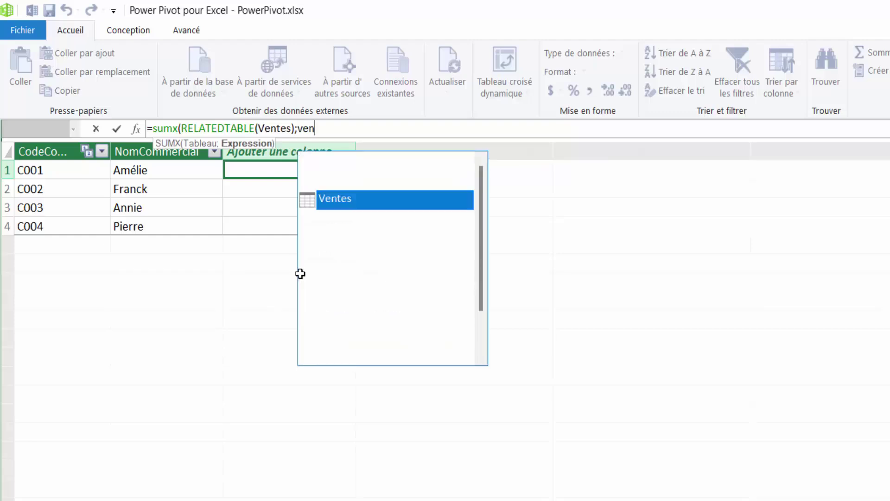
text(te)
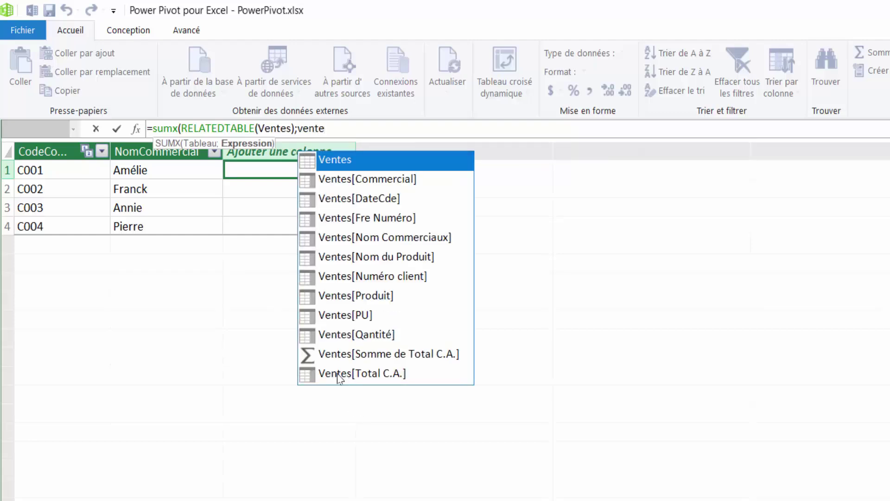
click(338, 374)
key(Tab)
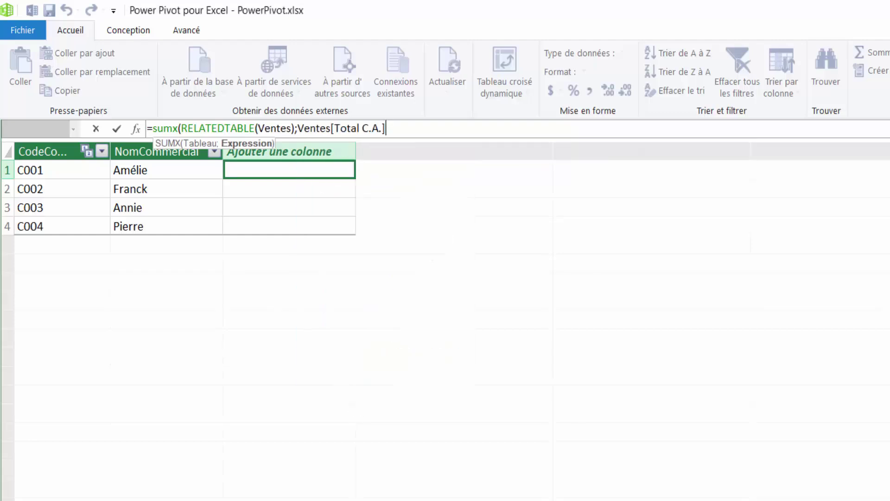
text())
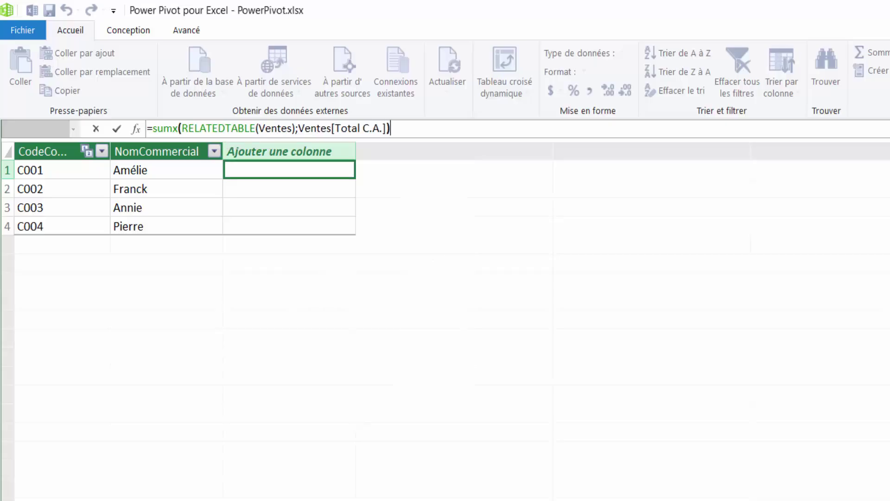
key(Return)
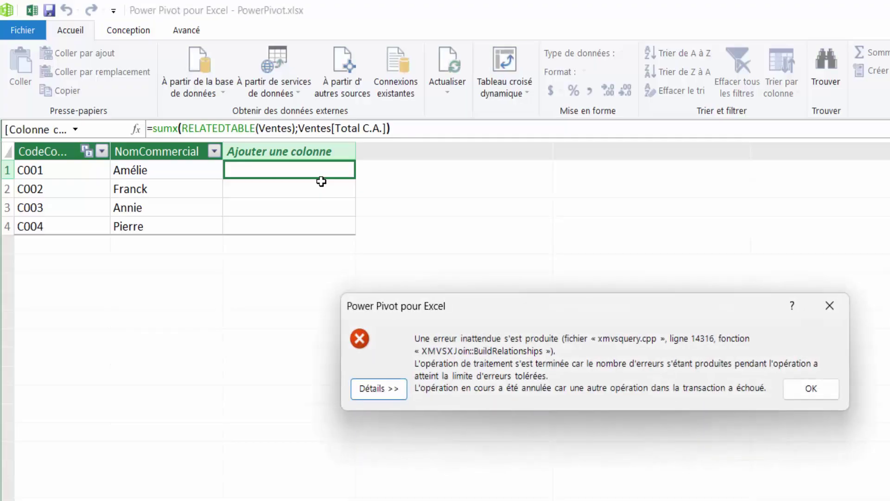
Dismiss the formula error, fix the parentheses and recommit the SUMX column.
click(812, 389)
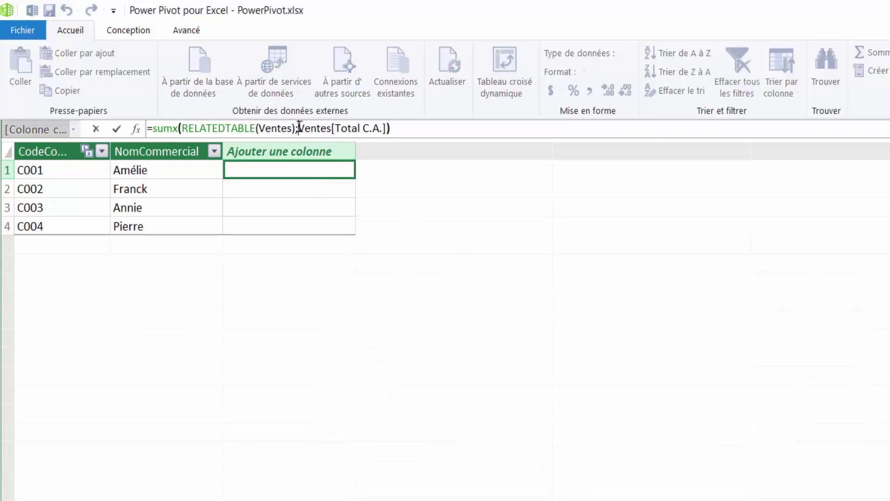
click(299, 128)
text(()
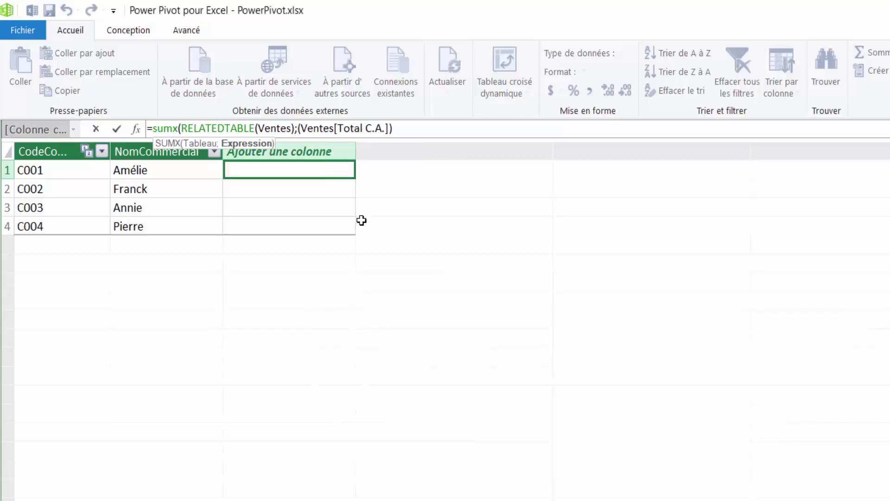
text())
key(Return)
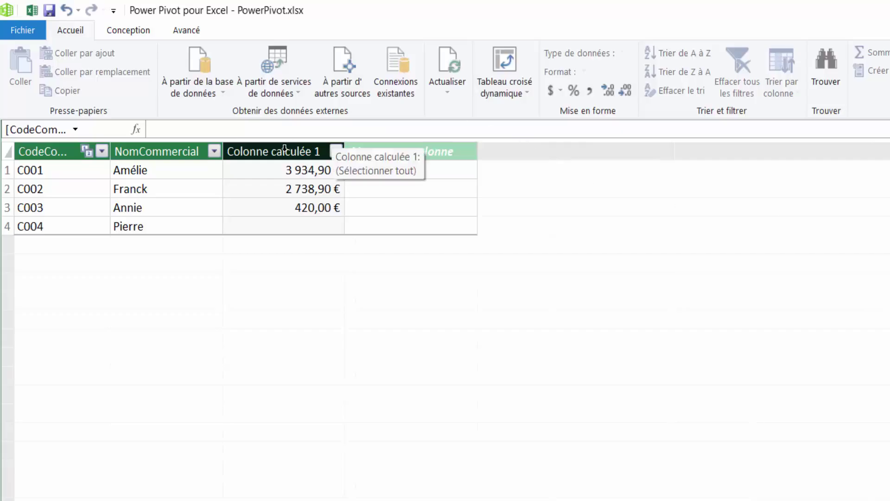
Rename the Commerciaux 'Colonne calculée 1' to 'CA Par Commercial'.
right_click(285, 149)
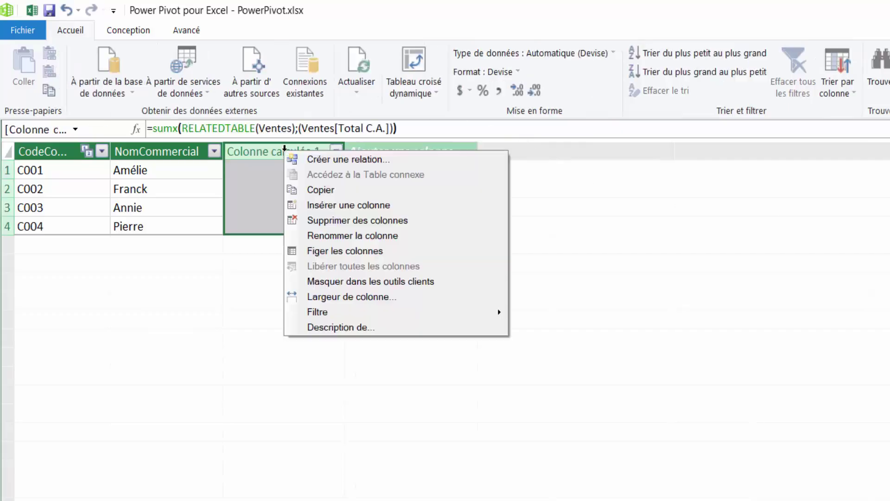
click(337, 237)
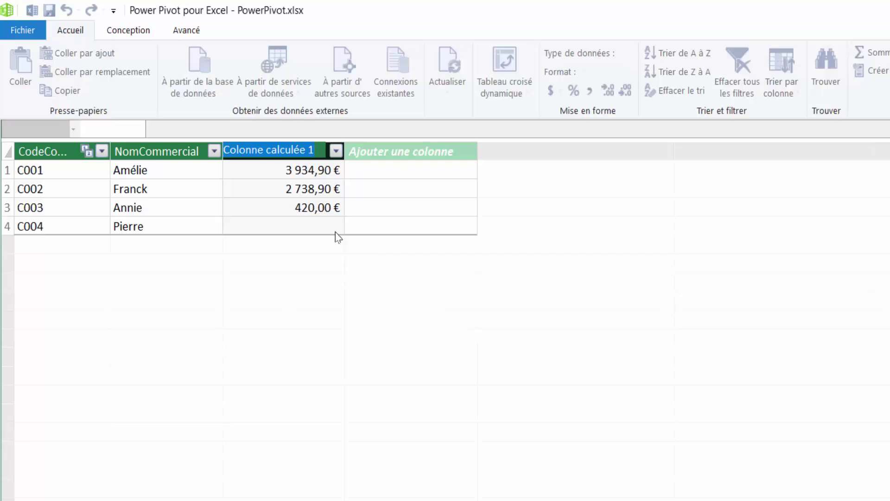
text(CA P)
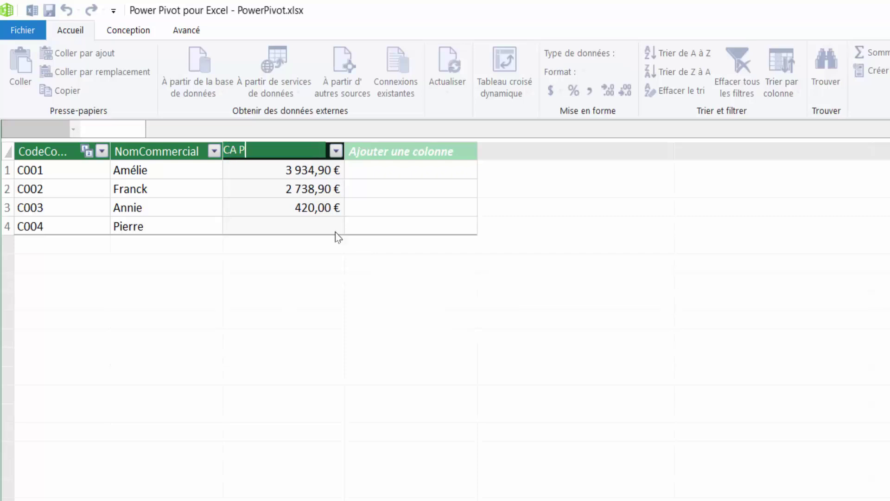
text(ar Commercia)
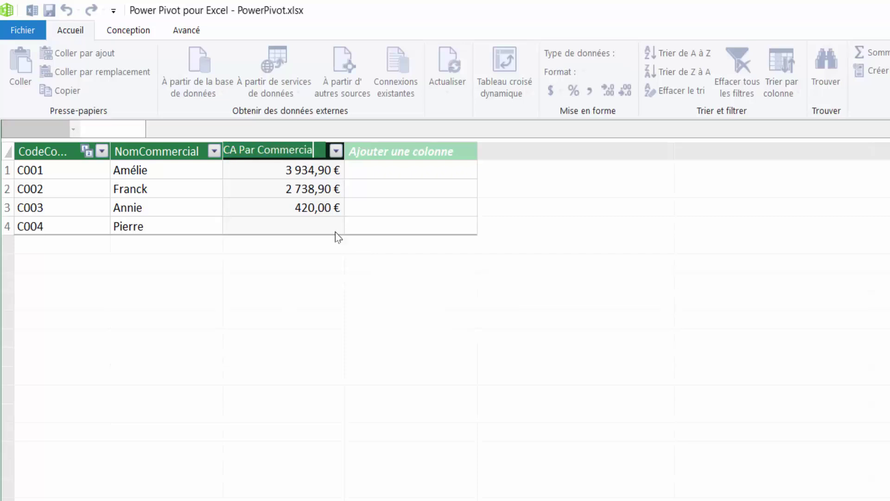
text(l)
key(Return)
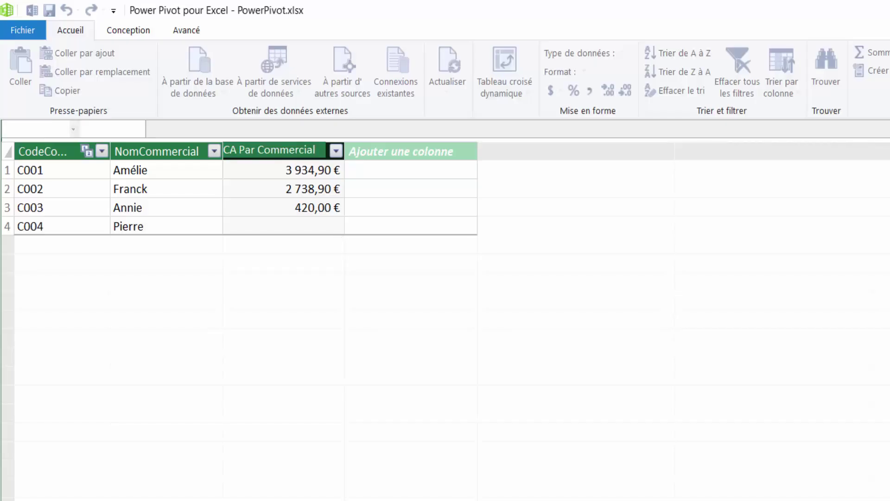
click(302, 228)
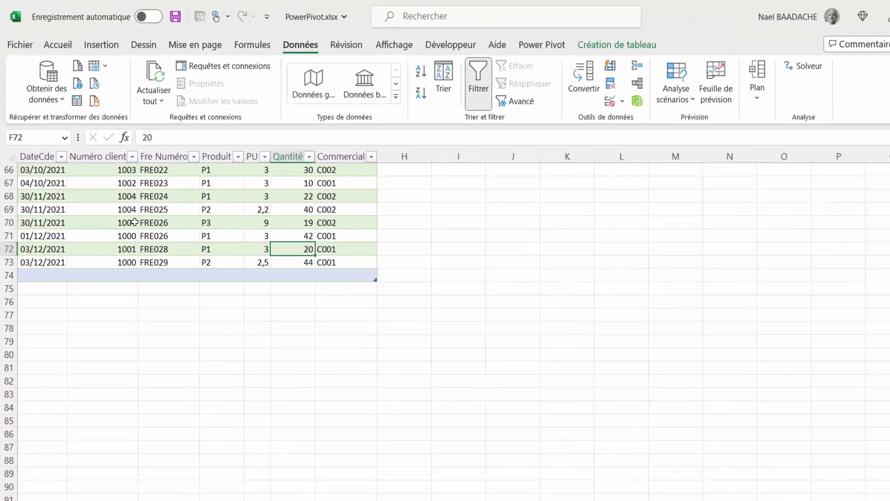
Enter row 74: 04/12/2021, client 1000, FRE030, product P1, price 3, quantity 1000.
scroll(119, 197, up, 10)
scroll(119, 197, up, 10)
scroll(120, 198, down, 10)
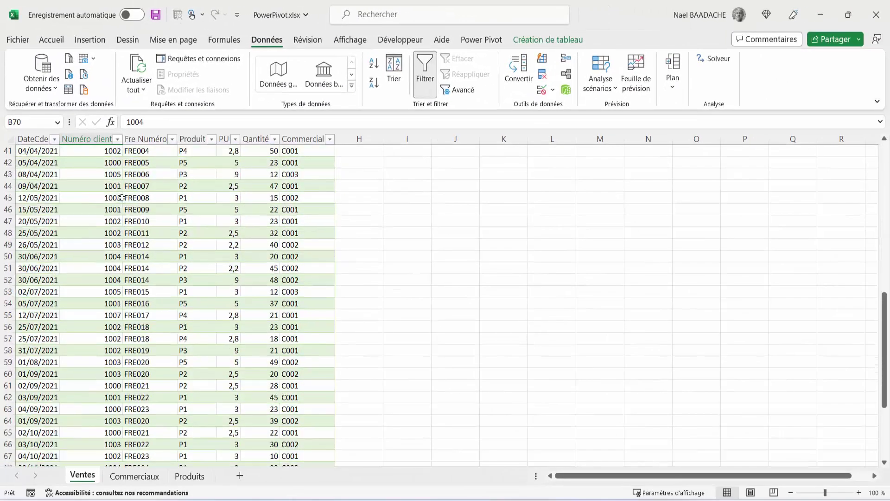
scroll(121, 197, down, 8)
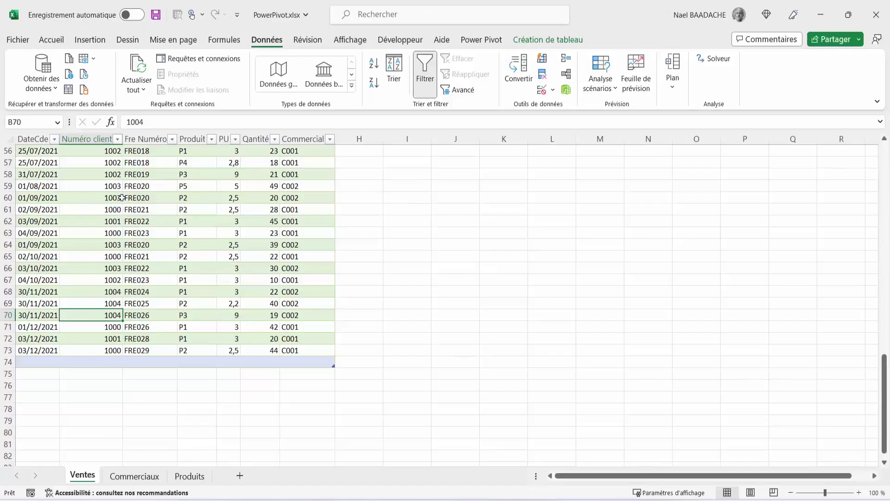
click(39, 361)
text(03)
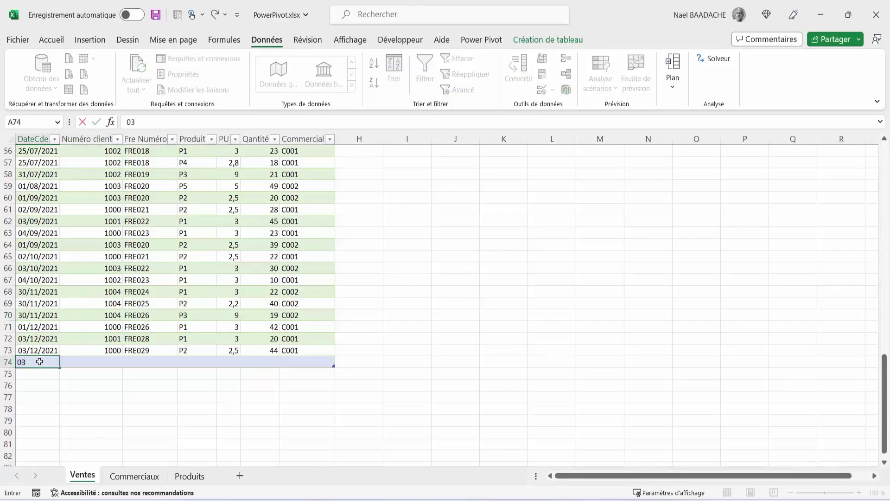
text(4/12/2)
text(021)
key(Tab)
text(10)
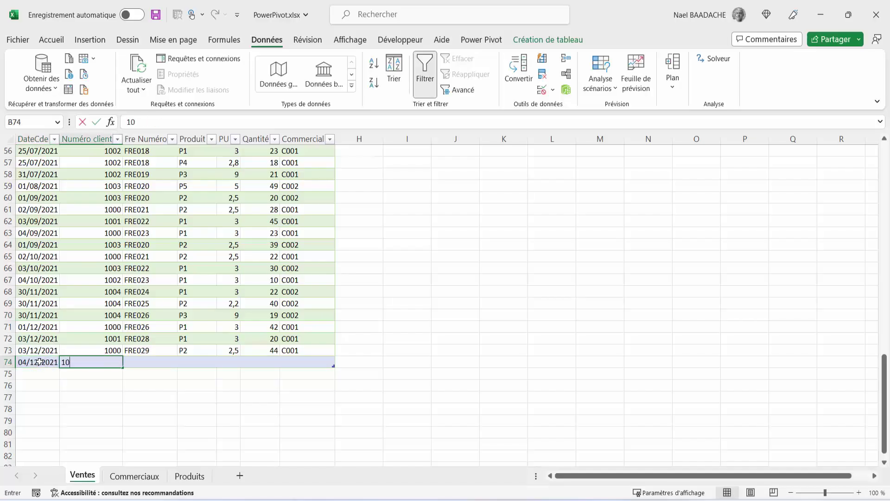
text(00)
key(Tab)
text(FRE)
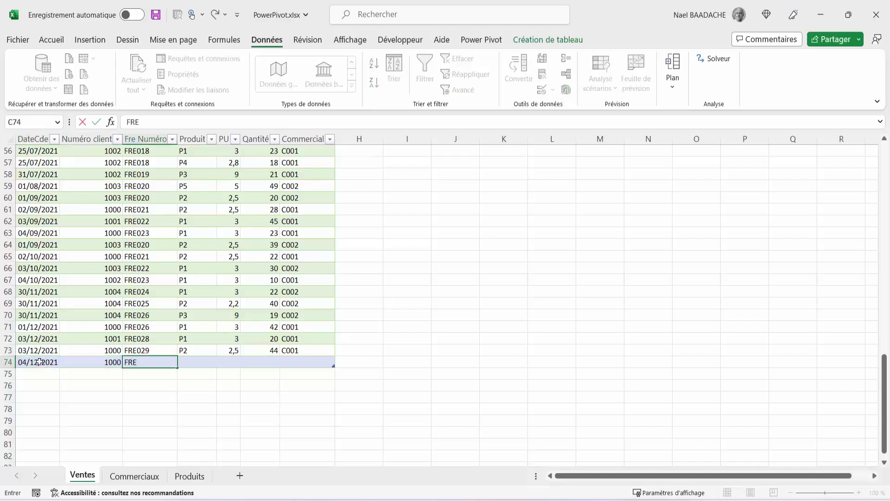
text(030)
key(Tab)
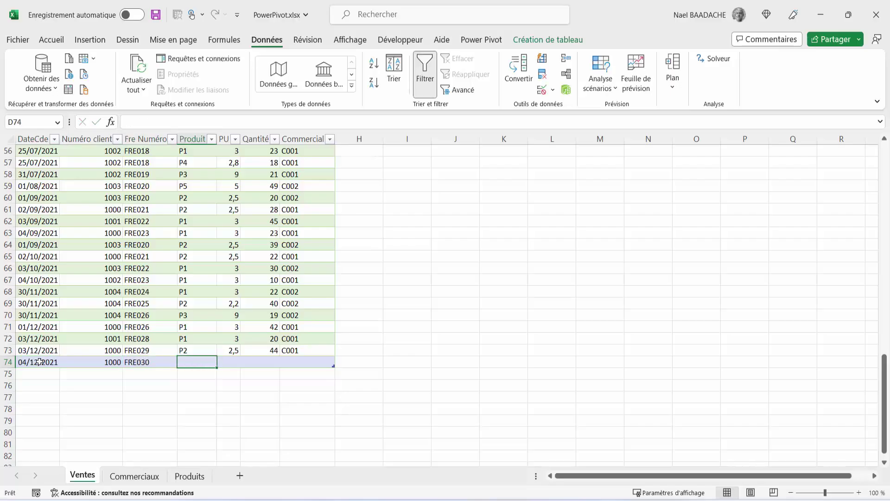
text(P1)
key(Tab)
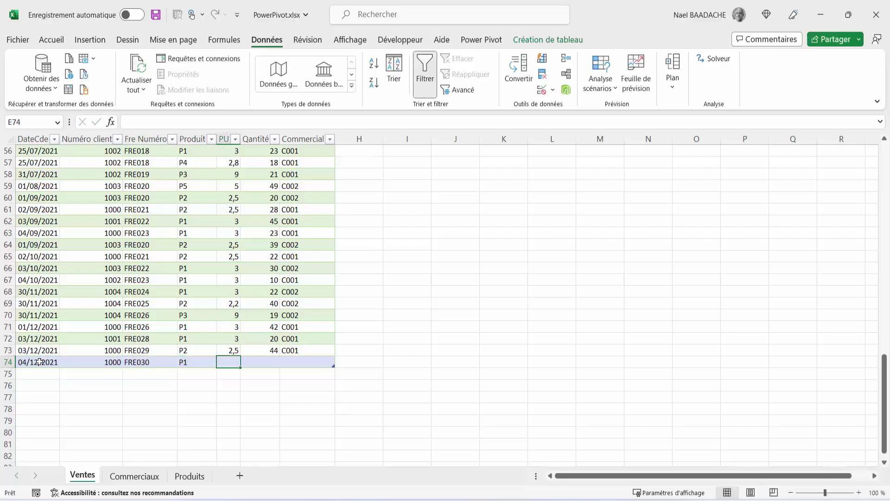
text(3)
key(Tab)
text(1)
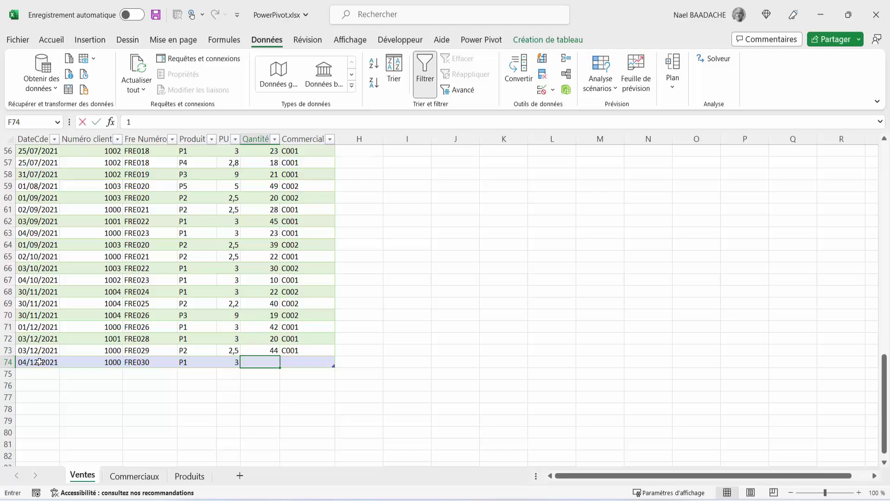
text(000)
key(Tab)
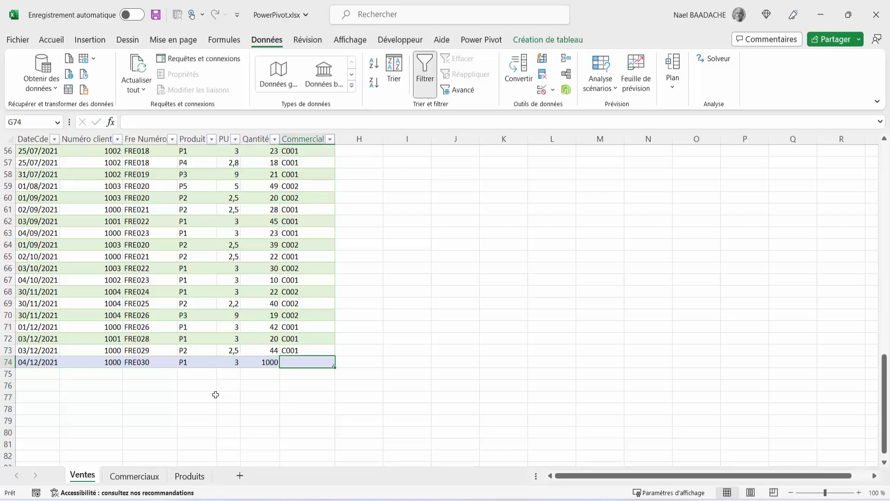
Look up the salesperson codes on the Commerciaux sheet and enter C004 as the salesperson.
click(190, 481)
click(140, 484)
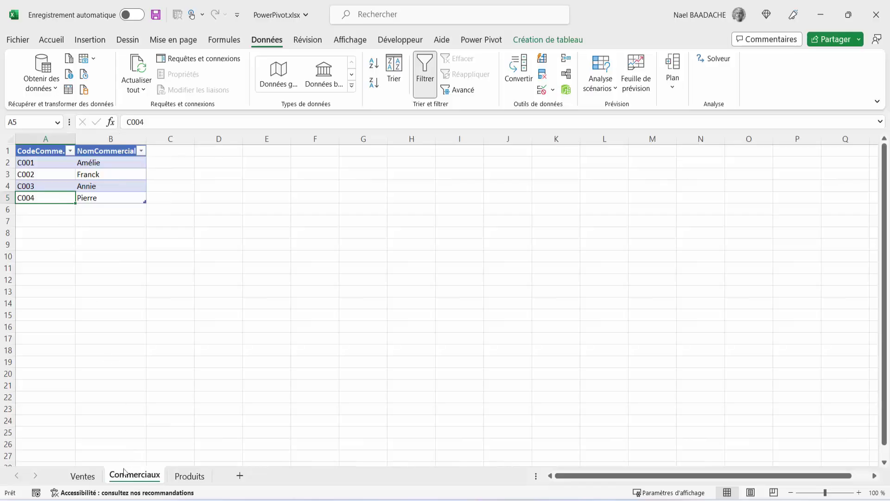
click(83, 477)
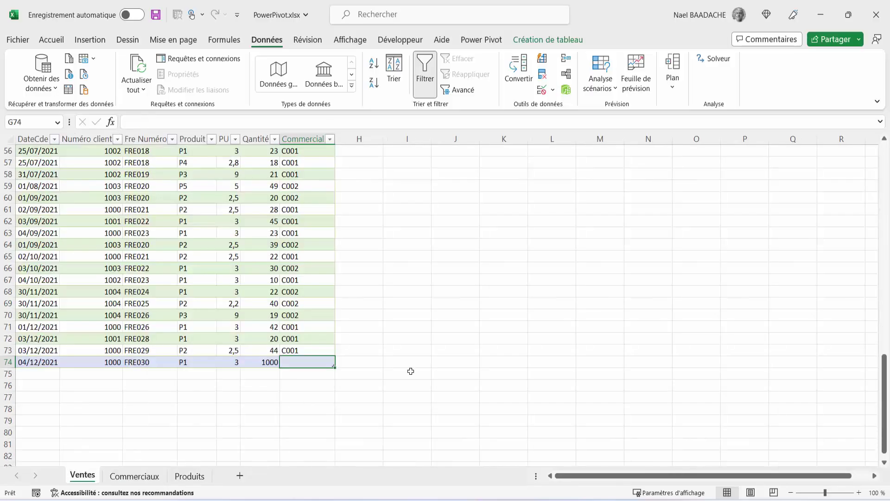
text(C004)
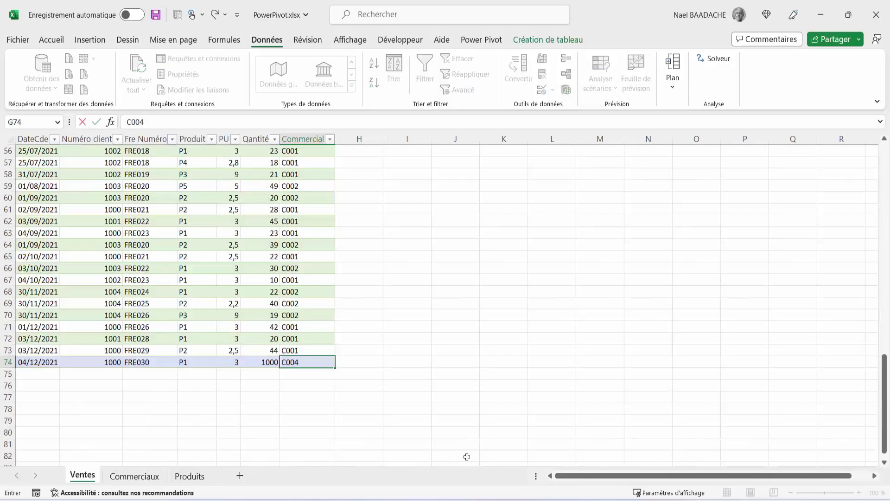
Refresh all Power Pivot tables so C004 shows 3 000,00 €, then view the Ventes table.
click(737, 457)
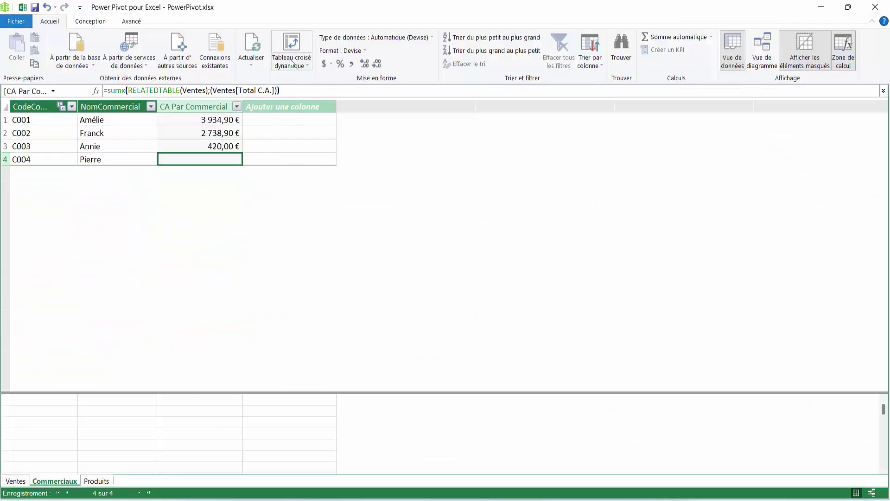
click(50, 24)
click(254, 69)
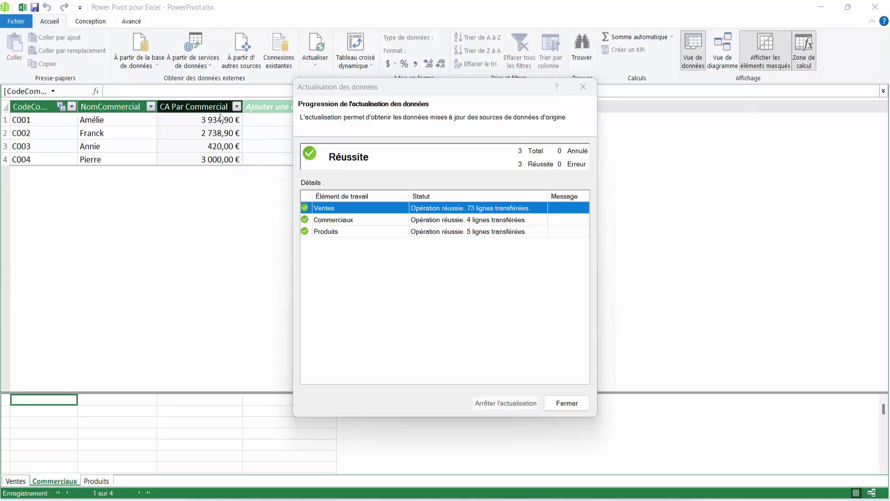
click(571, 411)
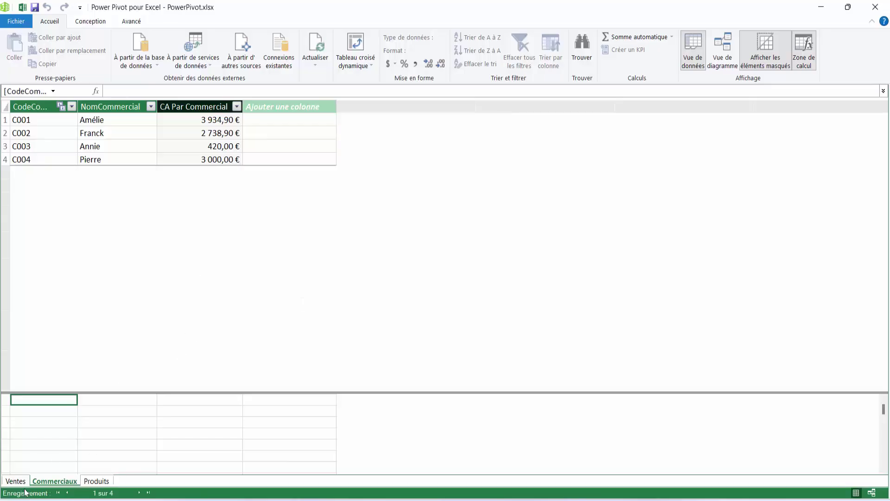
click(16, 483)
click(293, 212)
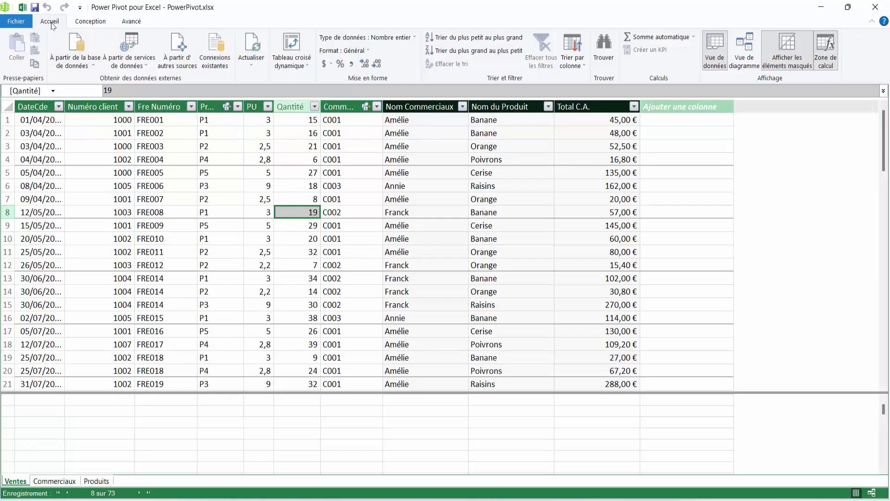
Create a pivot table from the Power Pivot data model on a new worksheet.
click(297, 66)
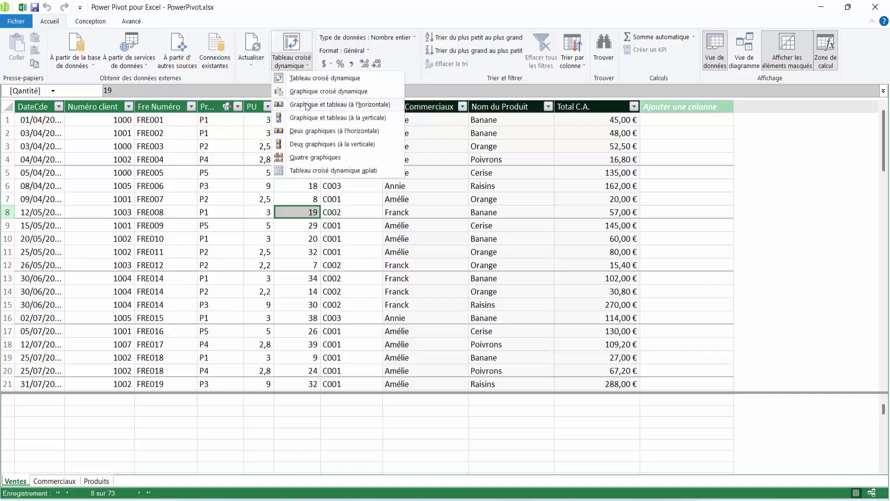
click(309, 78)
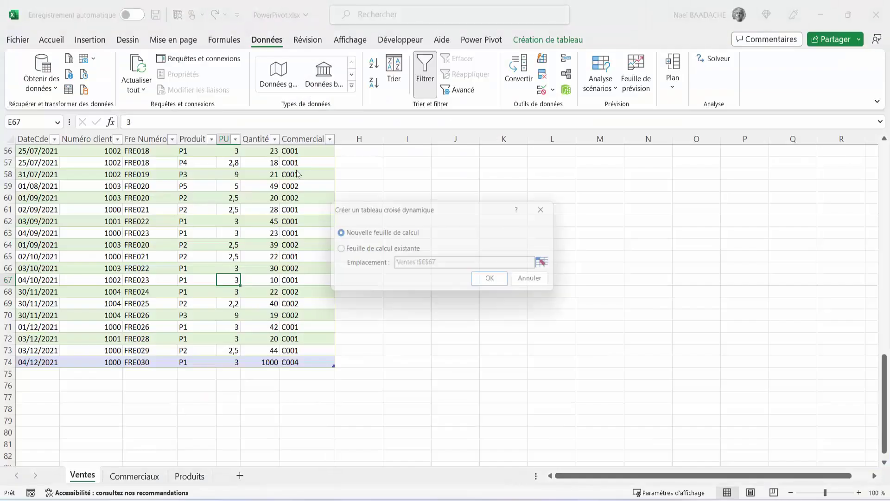
click(496, 283)
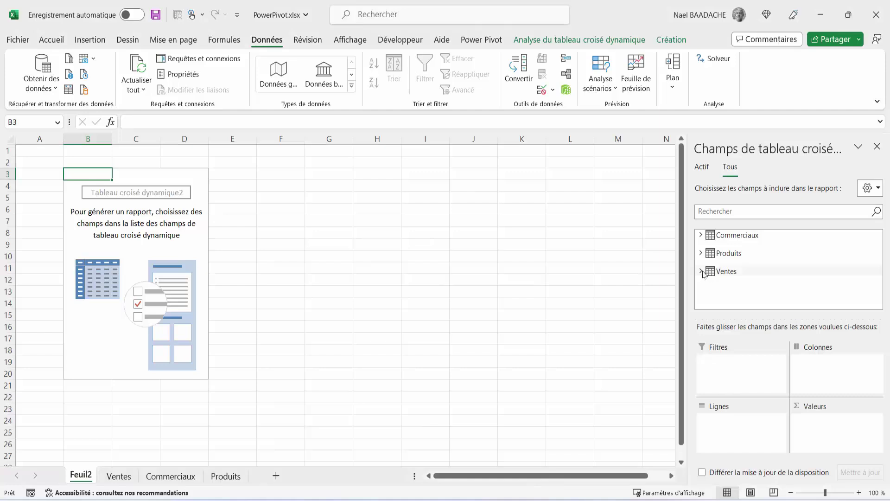
Sum Total C.A. as values, with Nom Commerciaux as rows and Nom du Produit as columns.
click(701, 271)
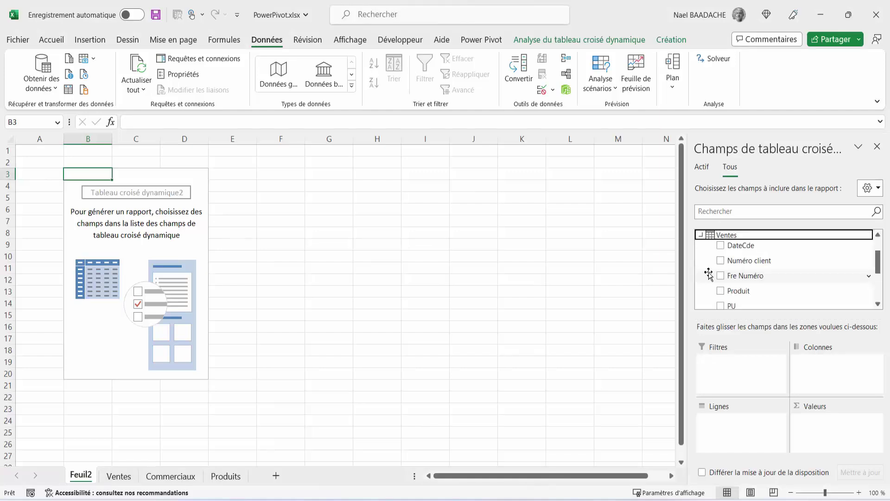
scroll(794, 280, down, 3)
scroll(751, 287, down, 2)
drag(744, 293, 827, 433)
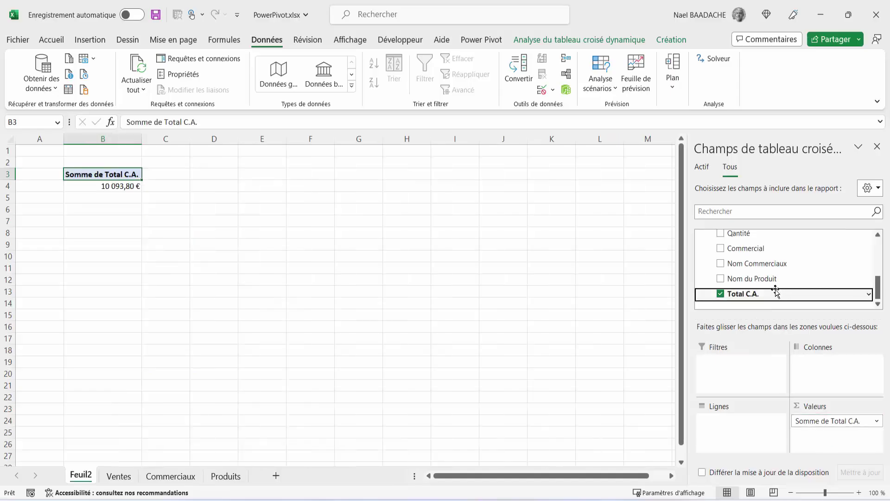
drag(742, 263, 742, 436)
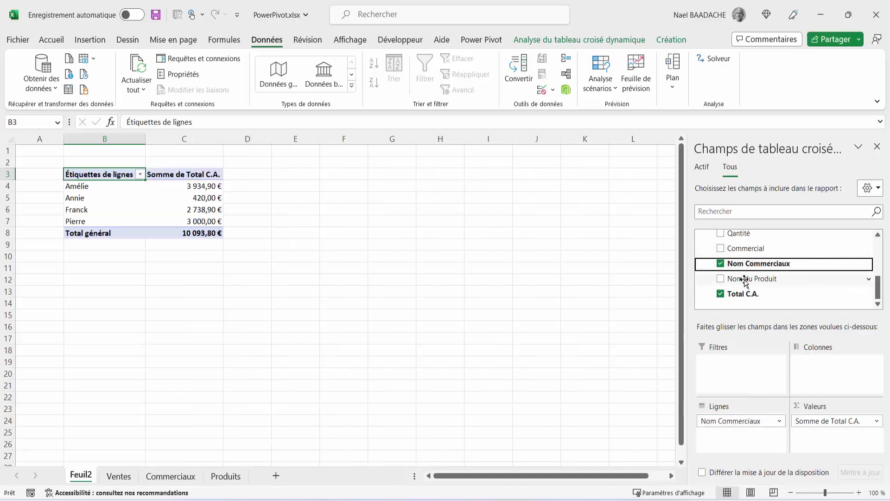
drag(745, 280, 835, 382)
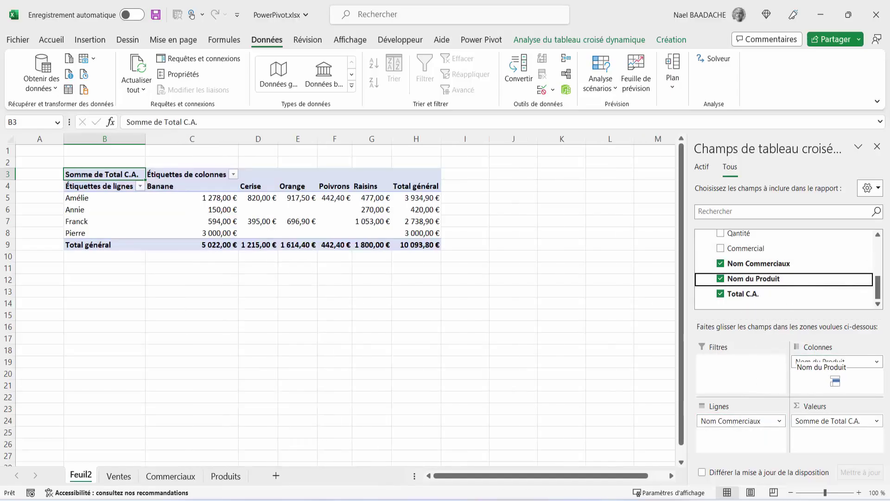
click(303, 213)
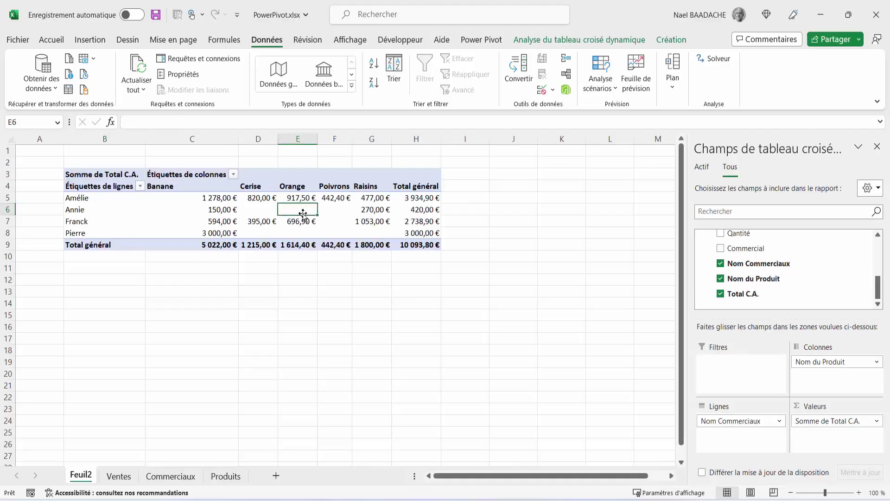